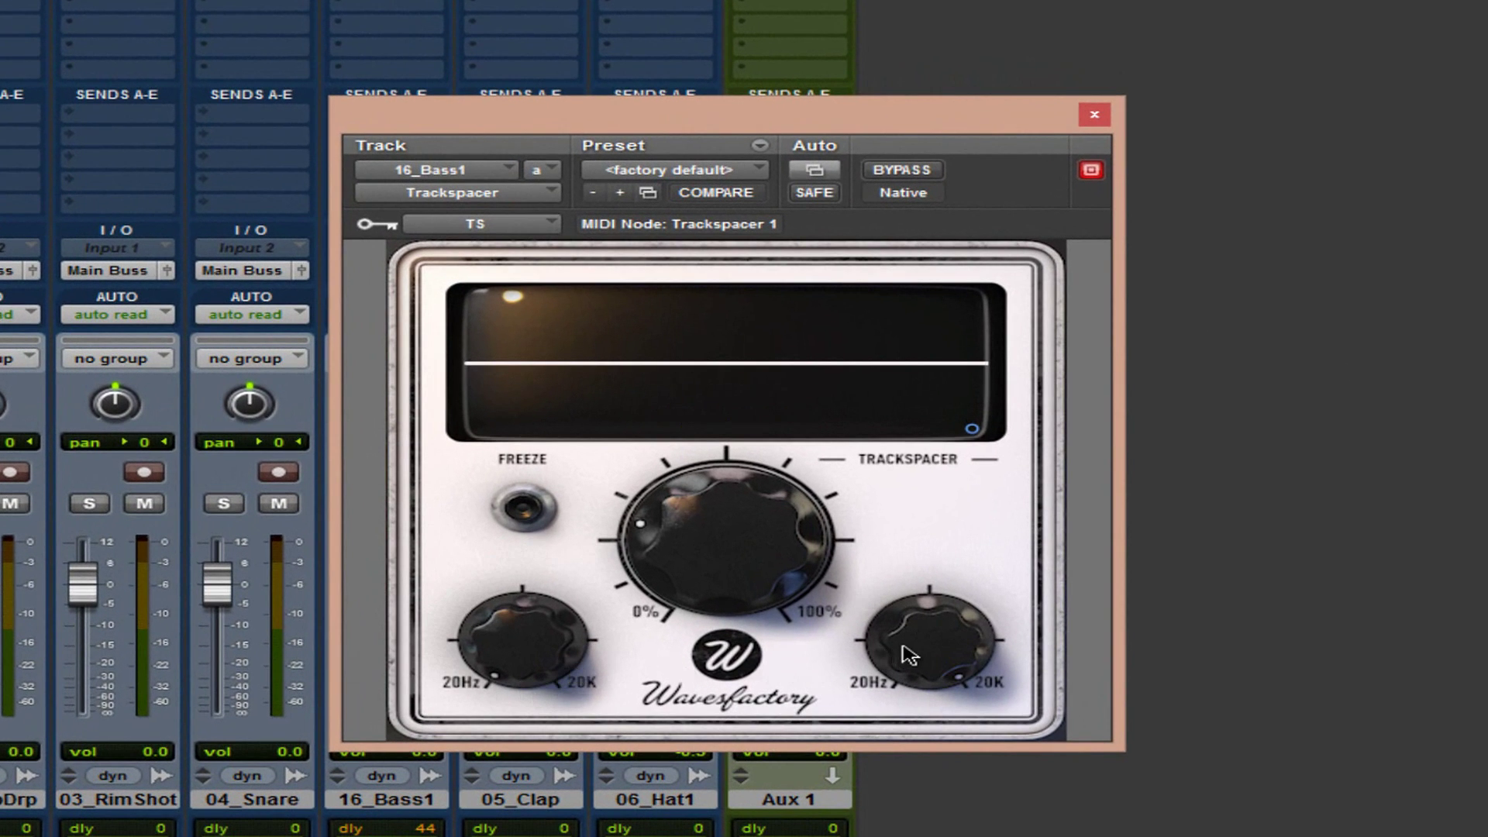
Check Trackspacer's advanced settings, select 01_Kick, and open the sidechain key input source list.
mouse_move(940, 642)
click(971, 428)
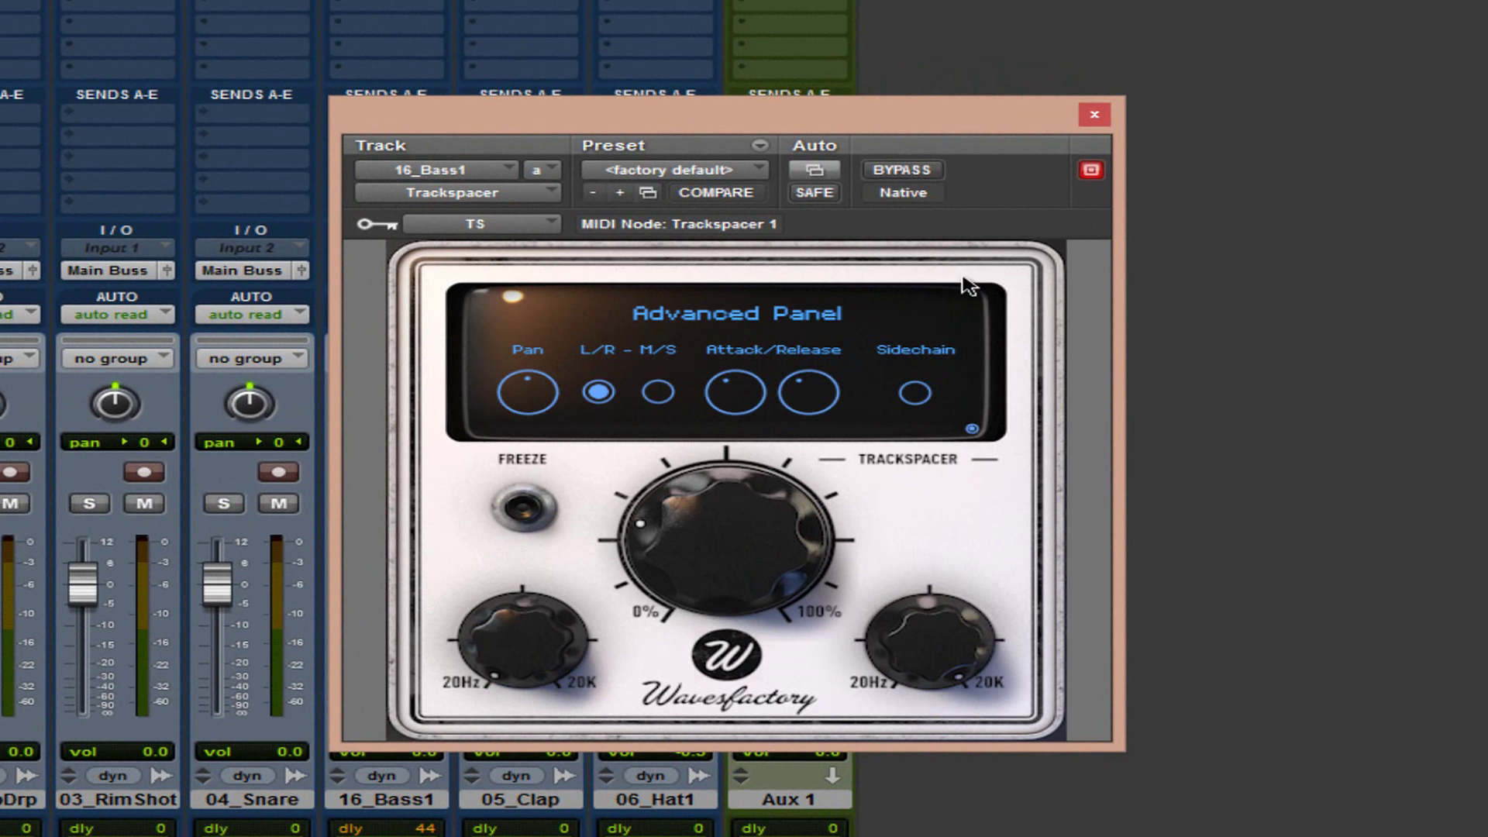
click(972, 428)
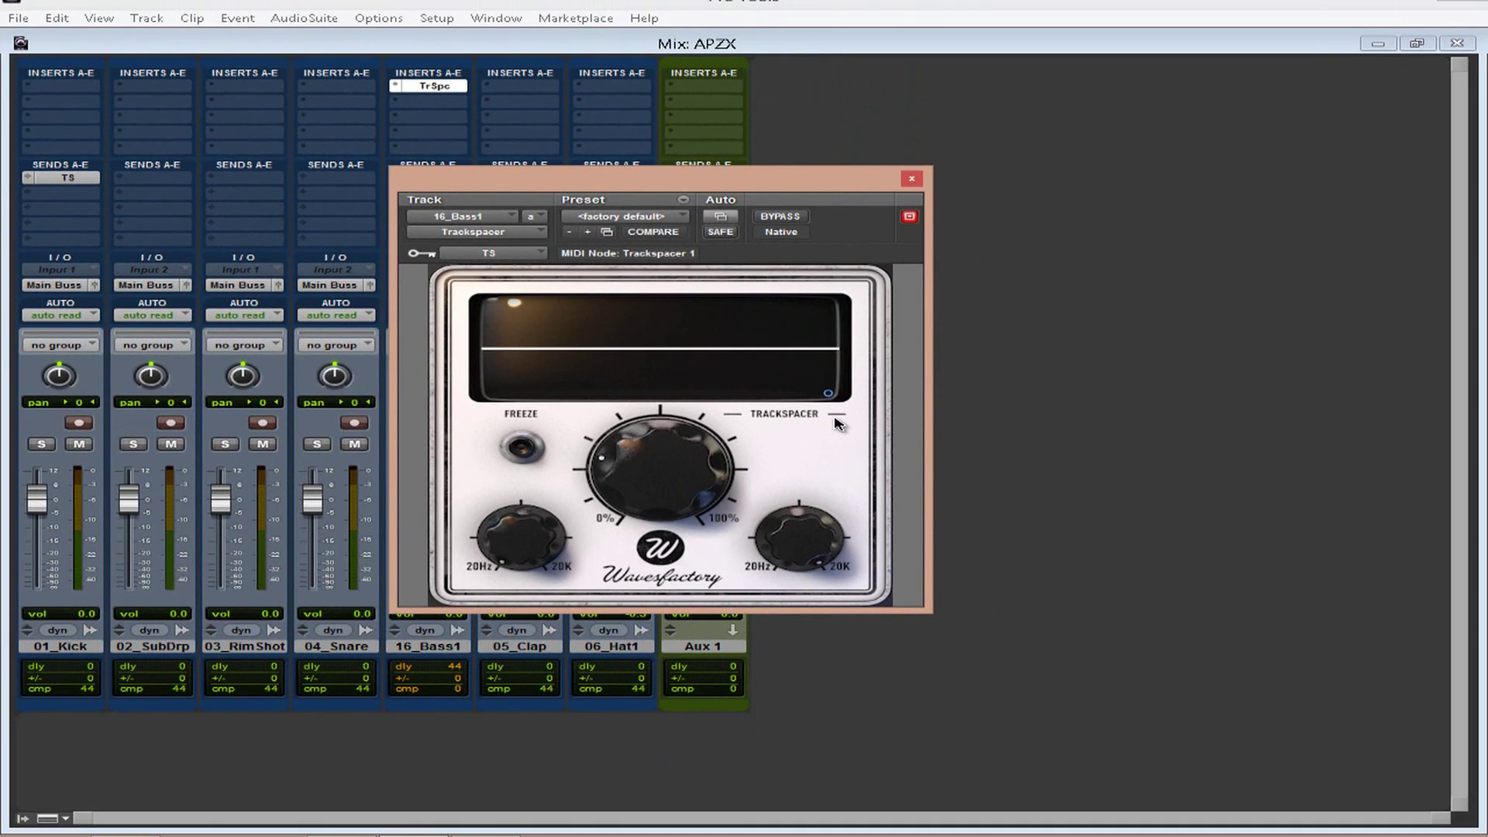
click(41, 648)
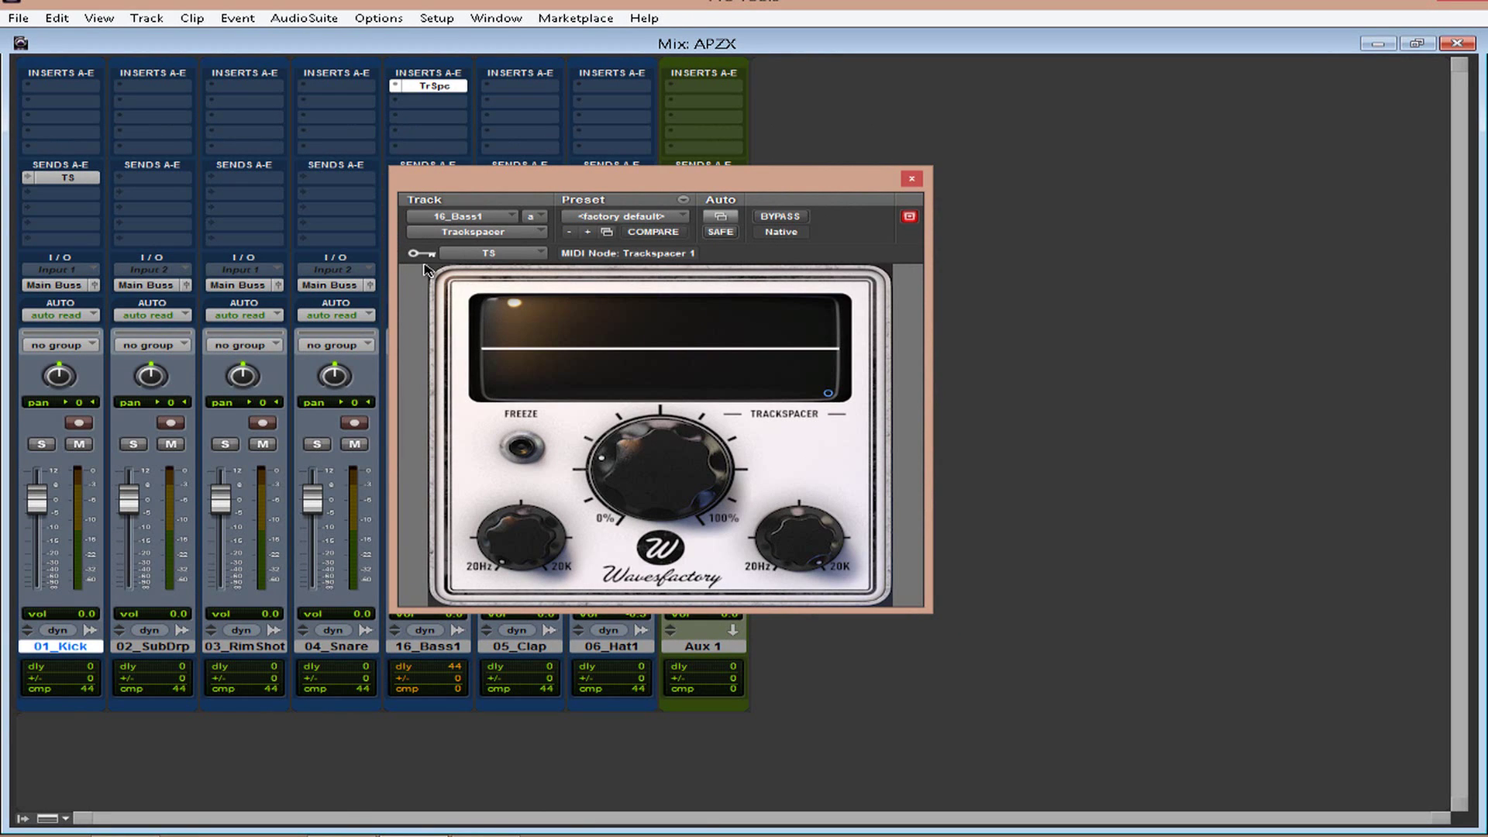
click(485, 253)
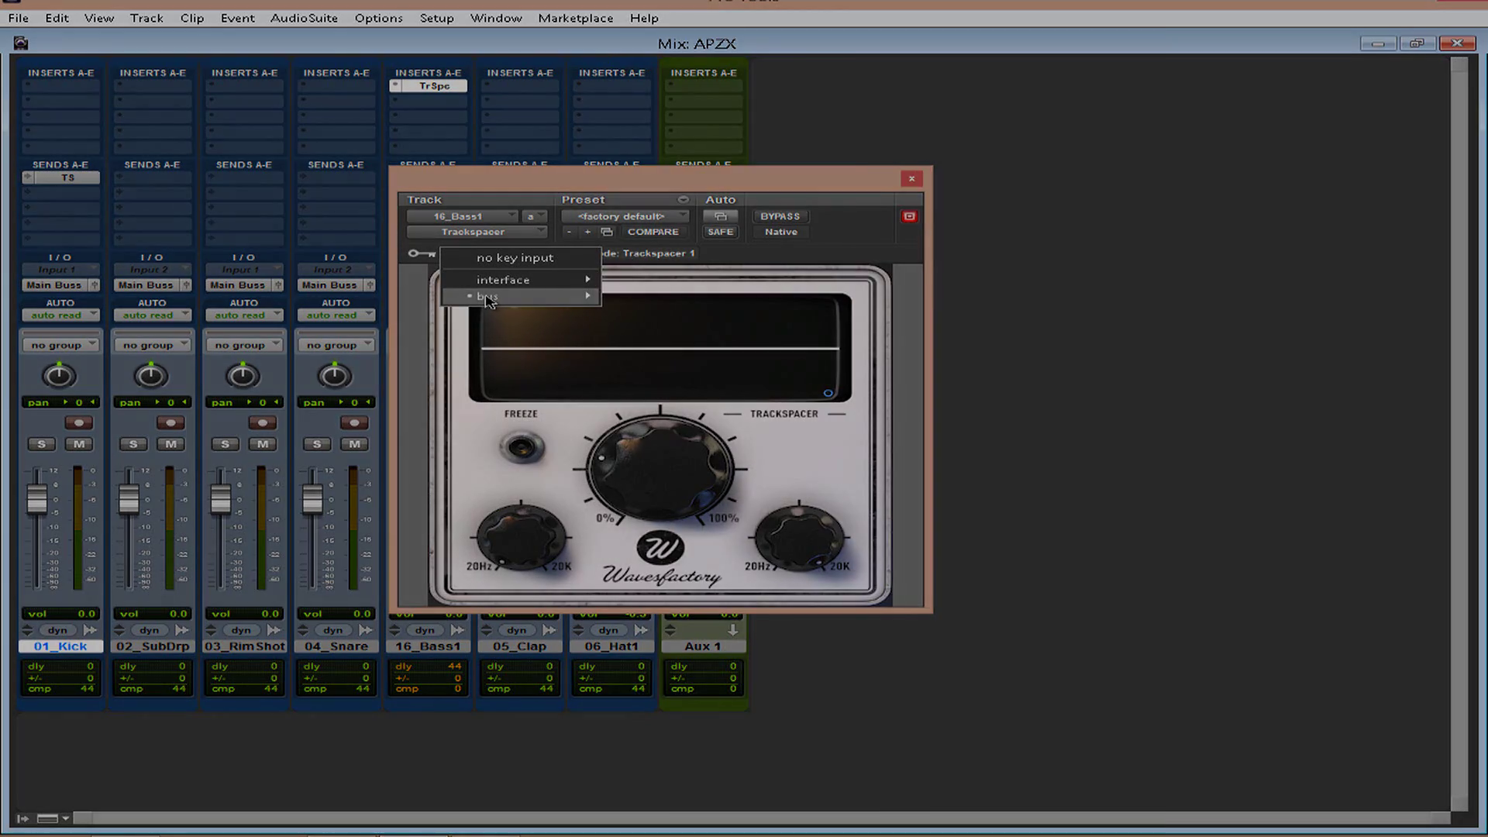
mouse_move(496, 296)
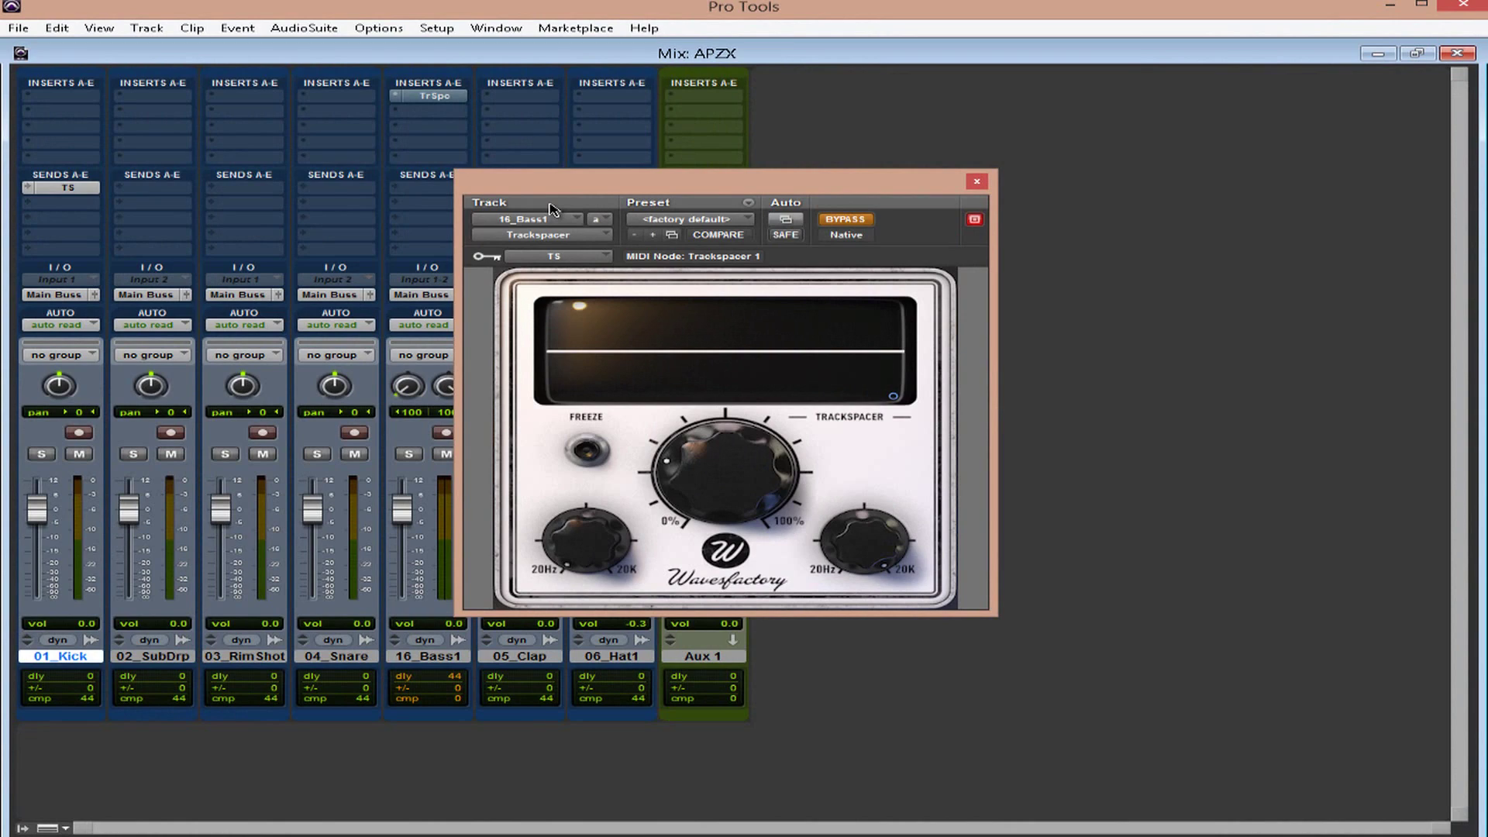
Play the session with 01_Kick soloed and its fader raised to +4.2.
key(space)
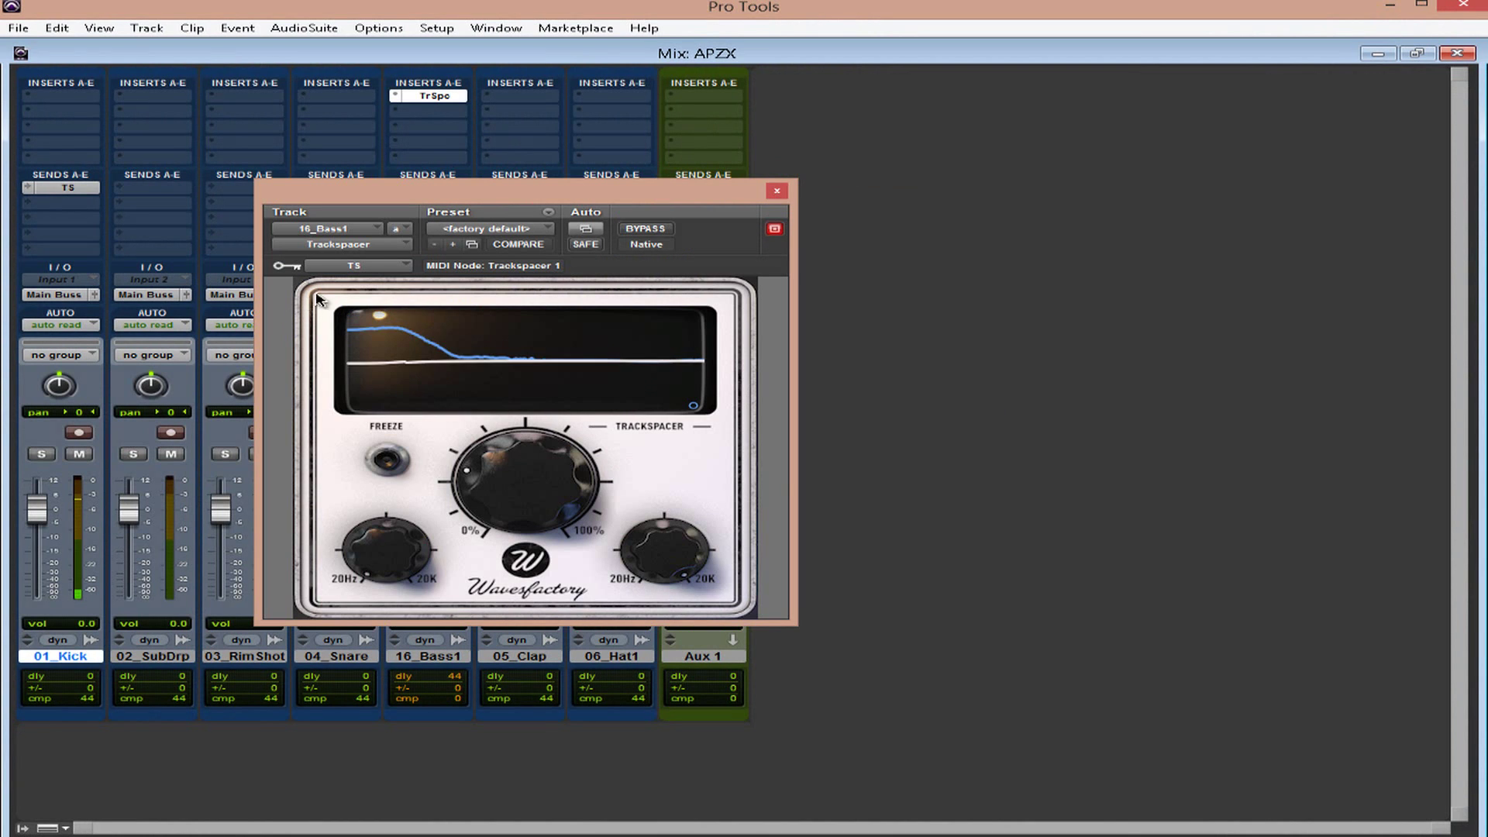
drag(504, 197, 747, 203)
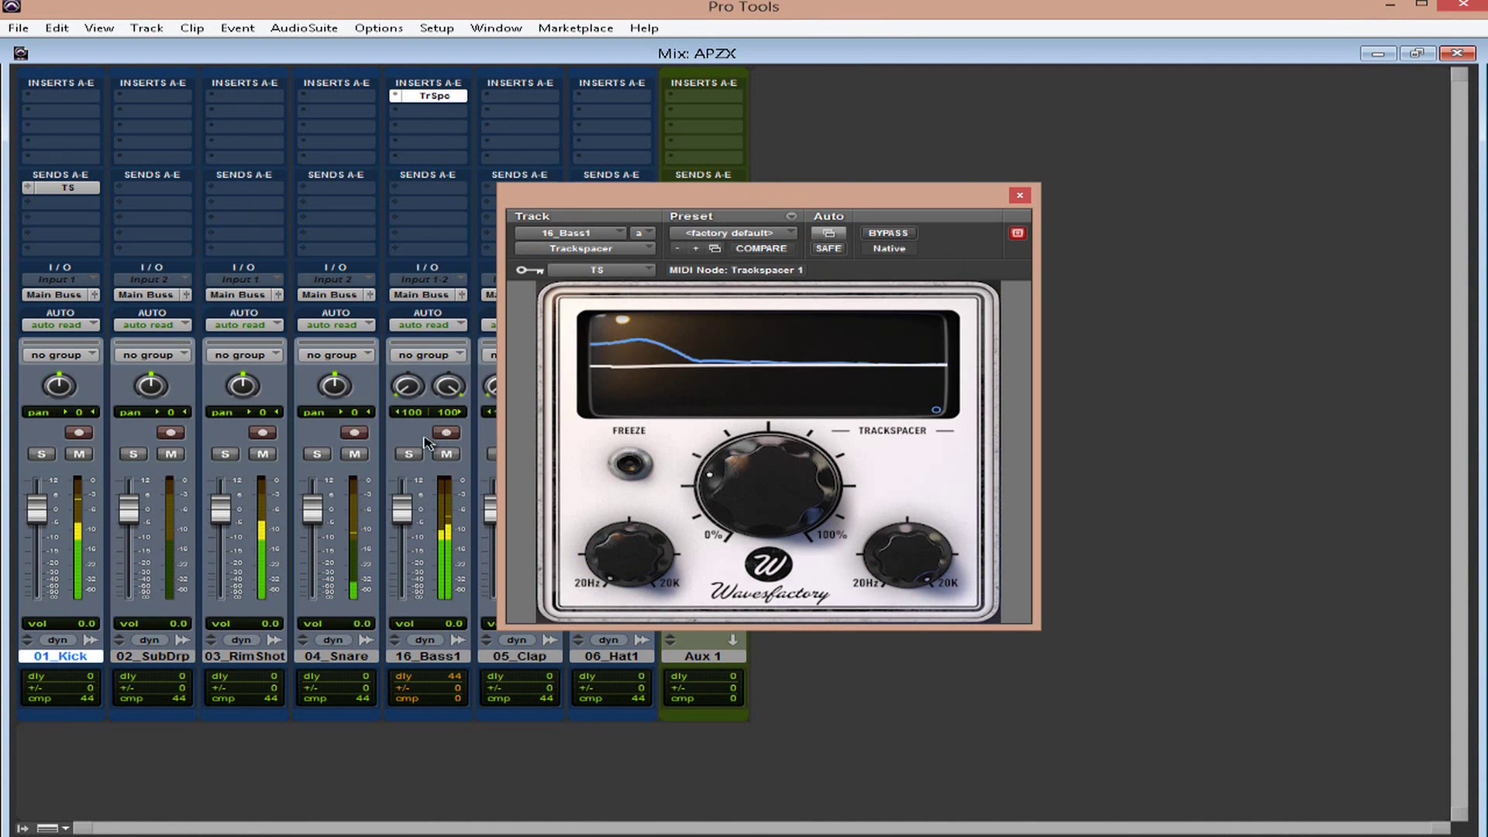
click(41, 453)
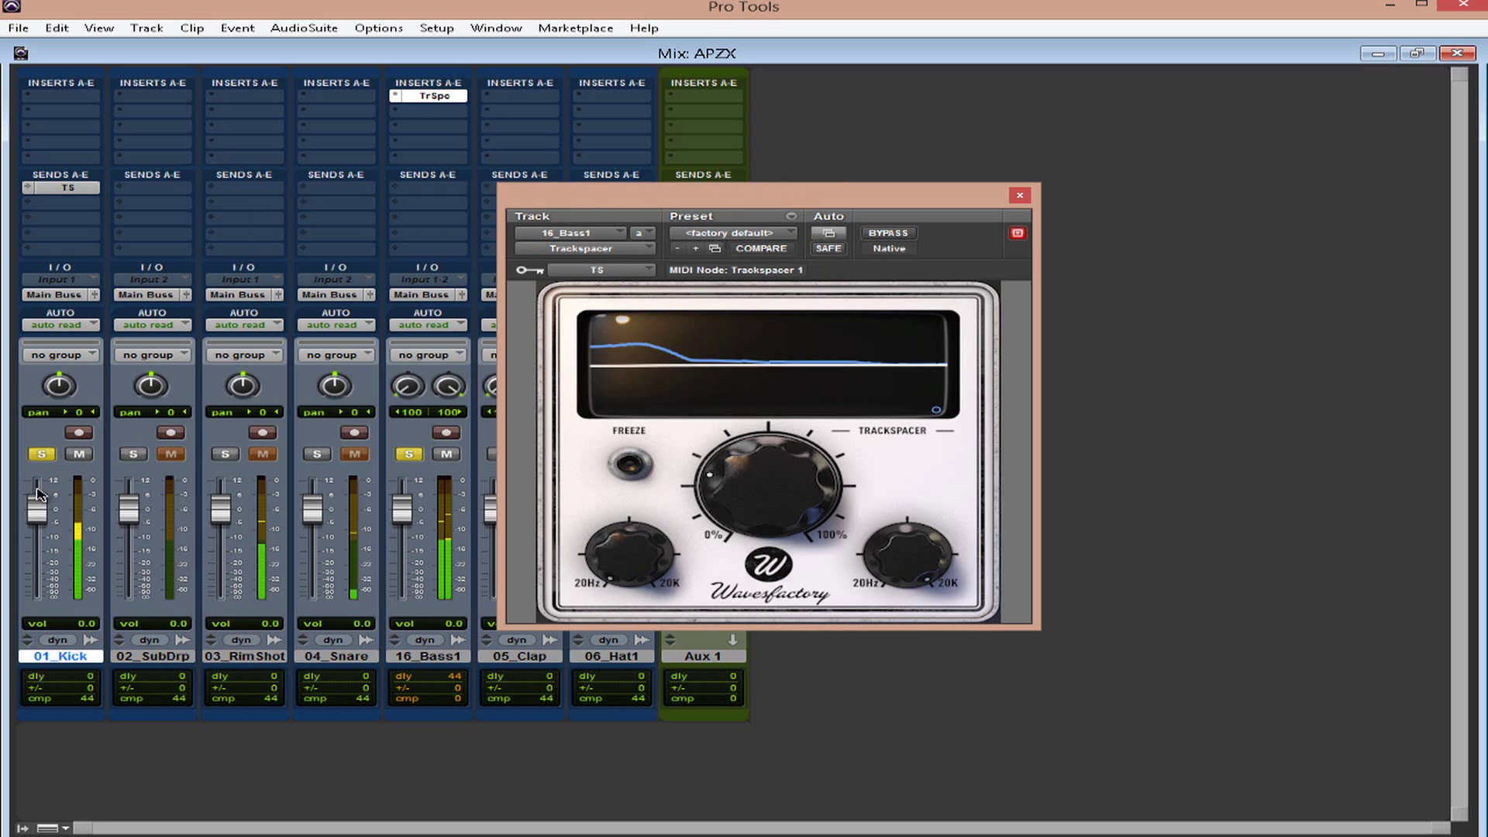
drag(37, 510, 41, 496)
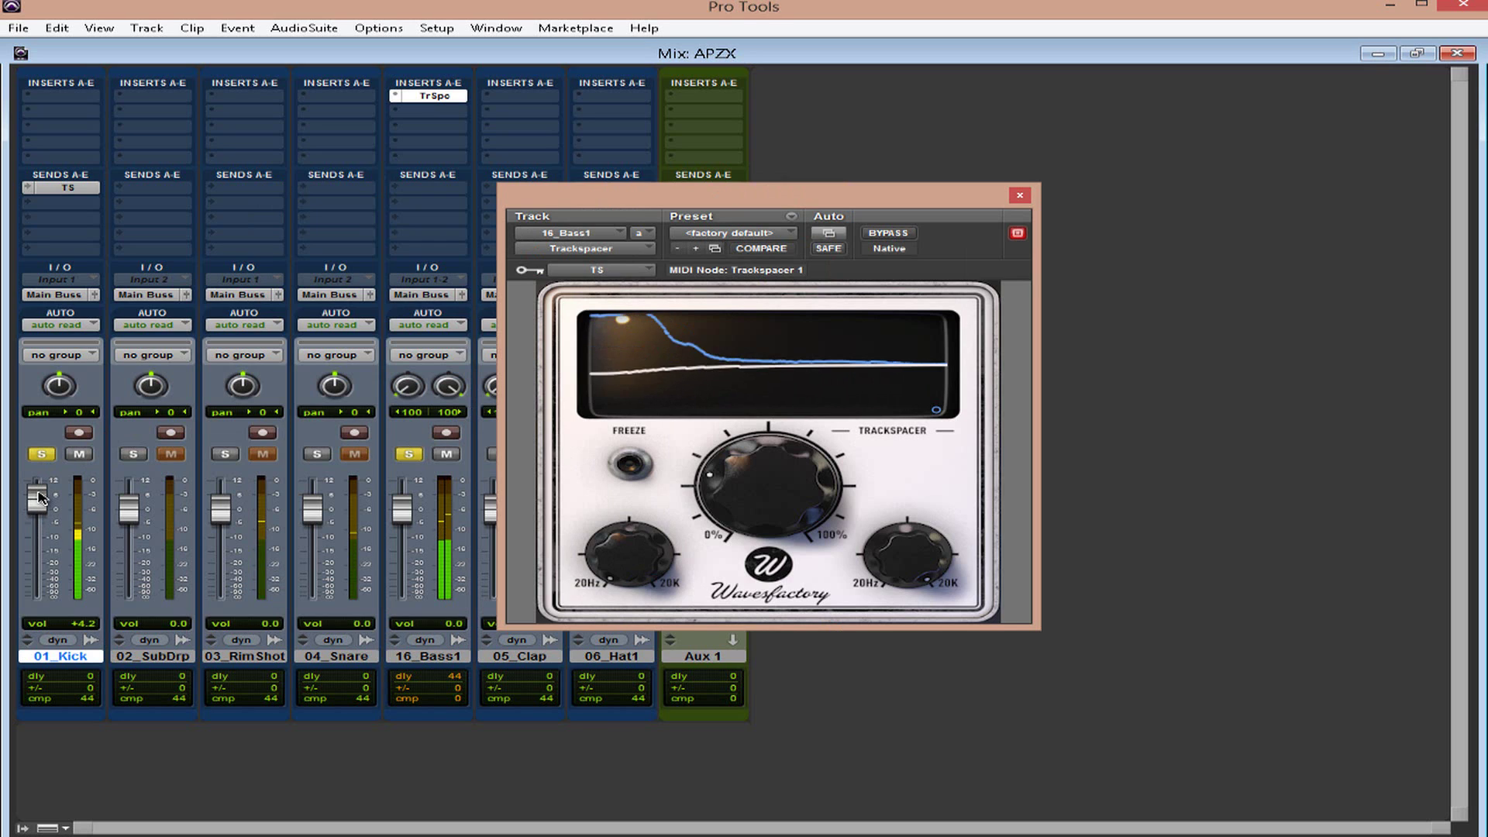
drag(830, 195, 662, 227)
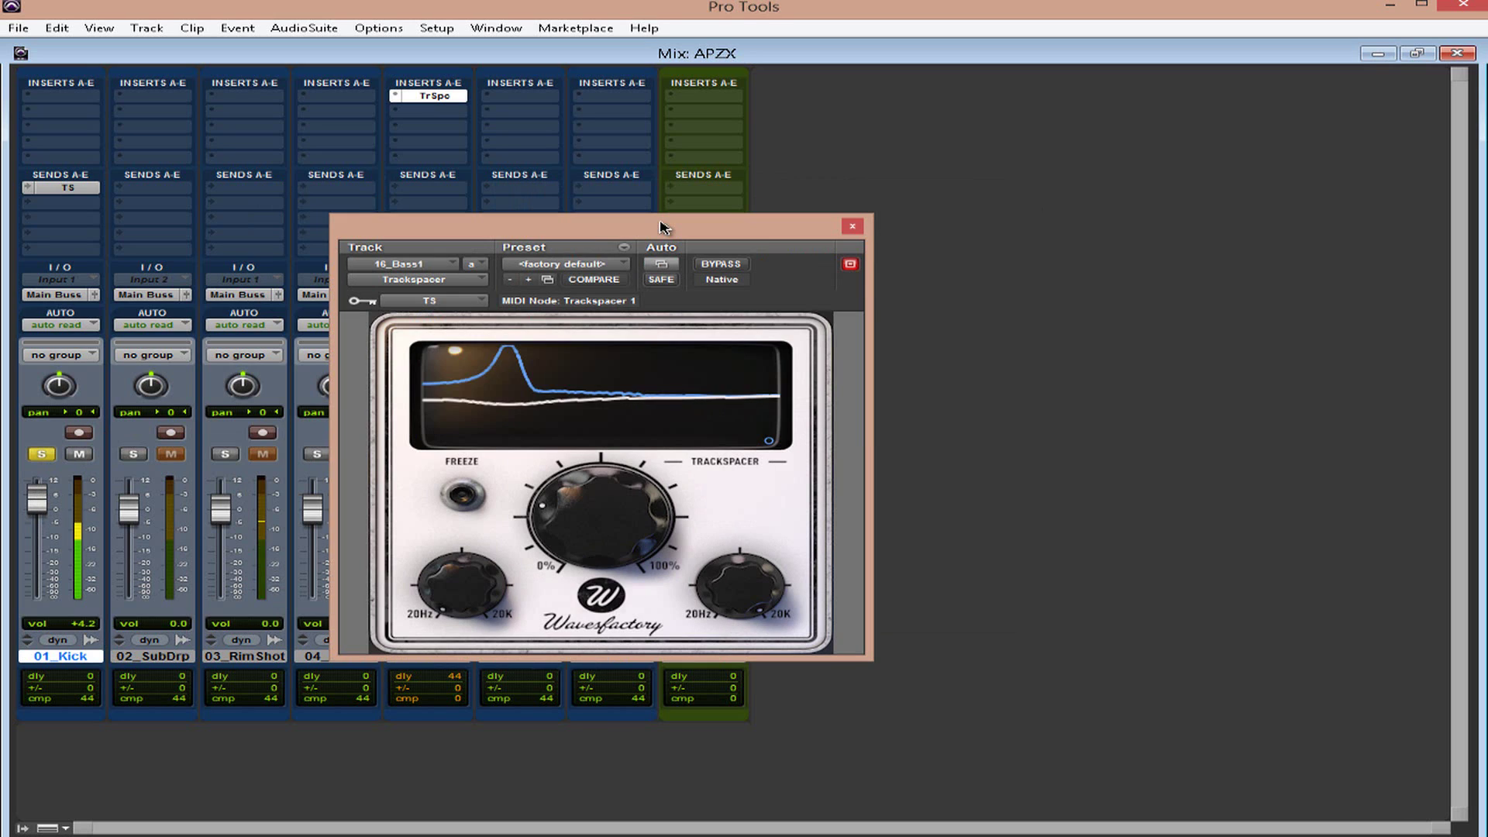
click(721, 264)
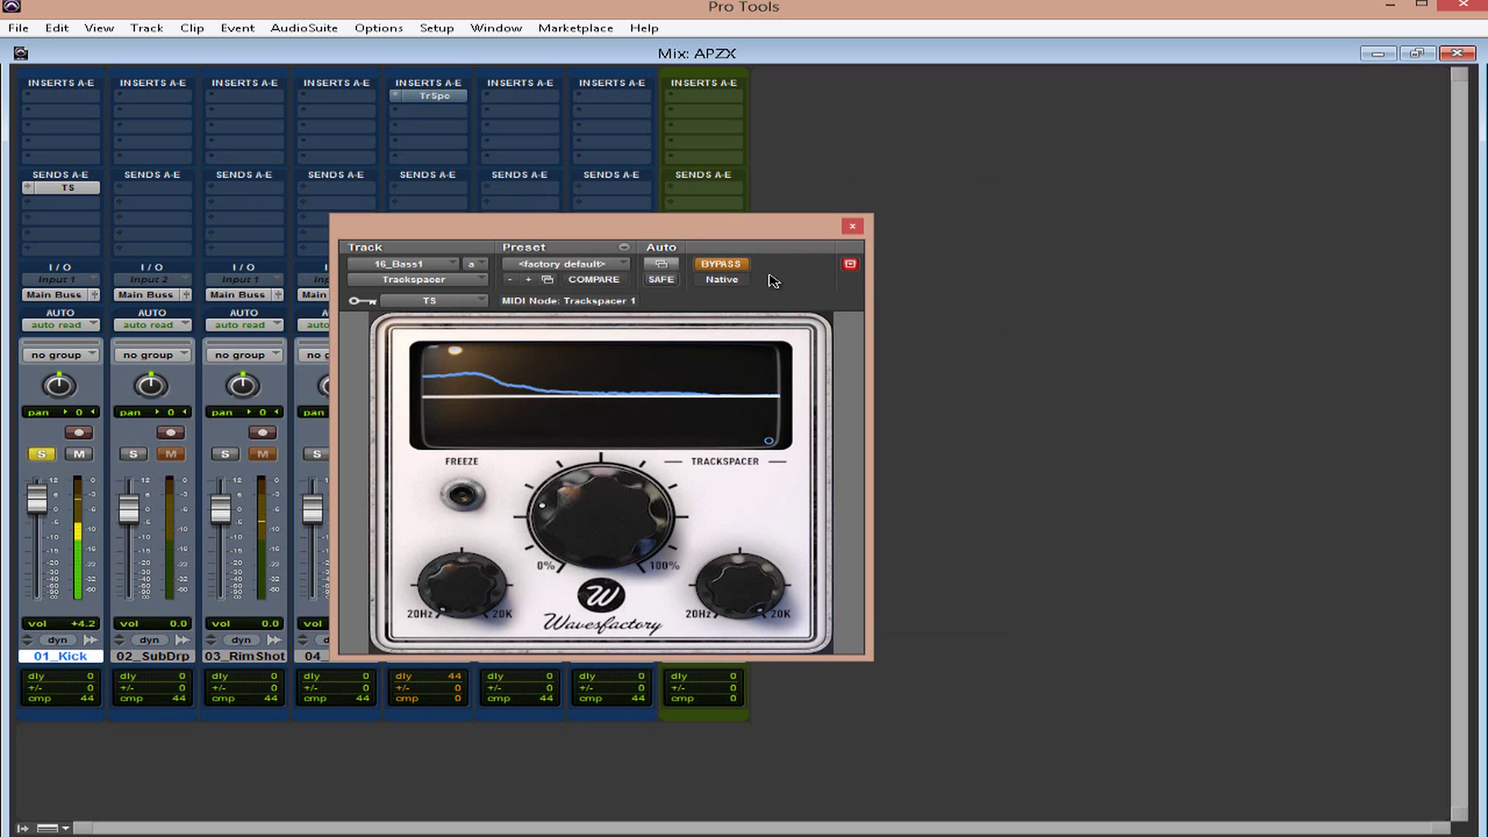
click(740, 265)
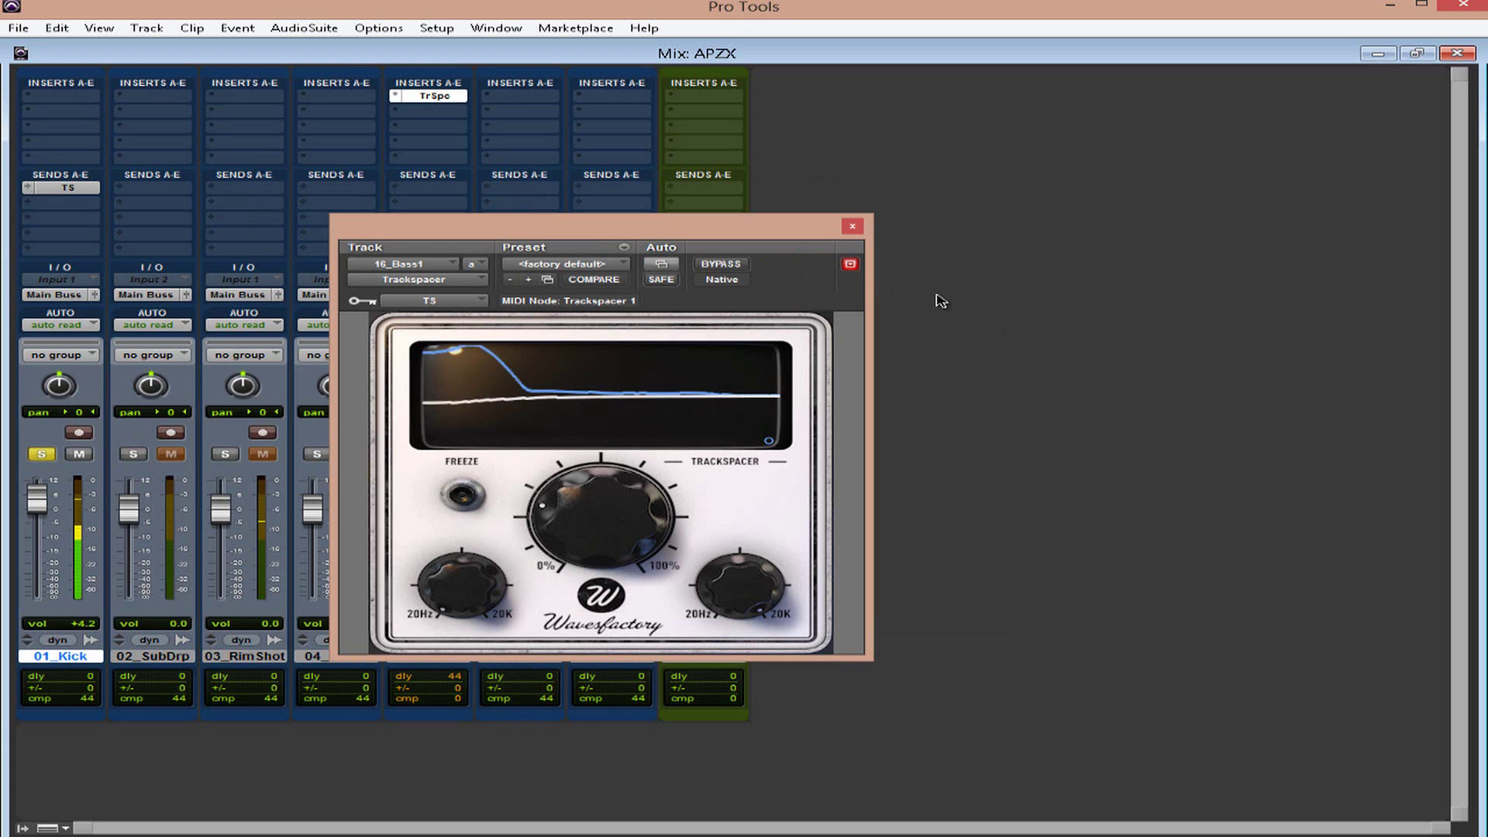
click(725, 264)
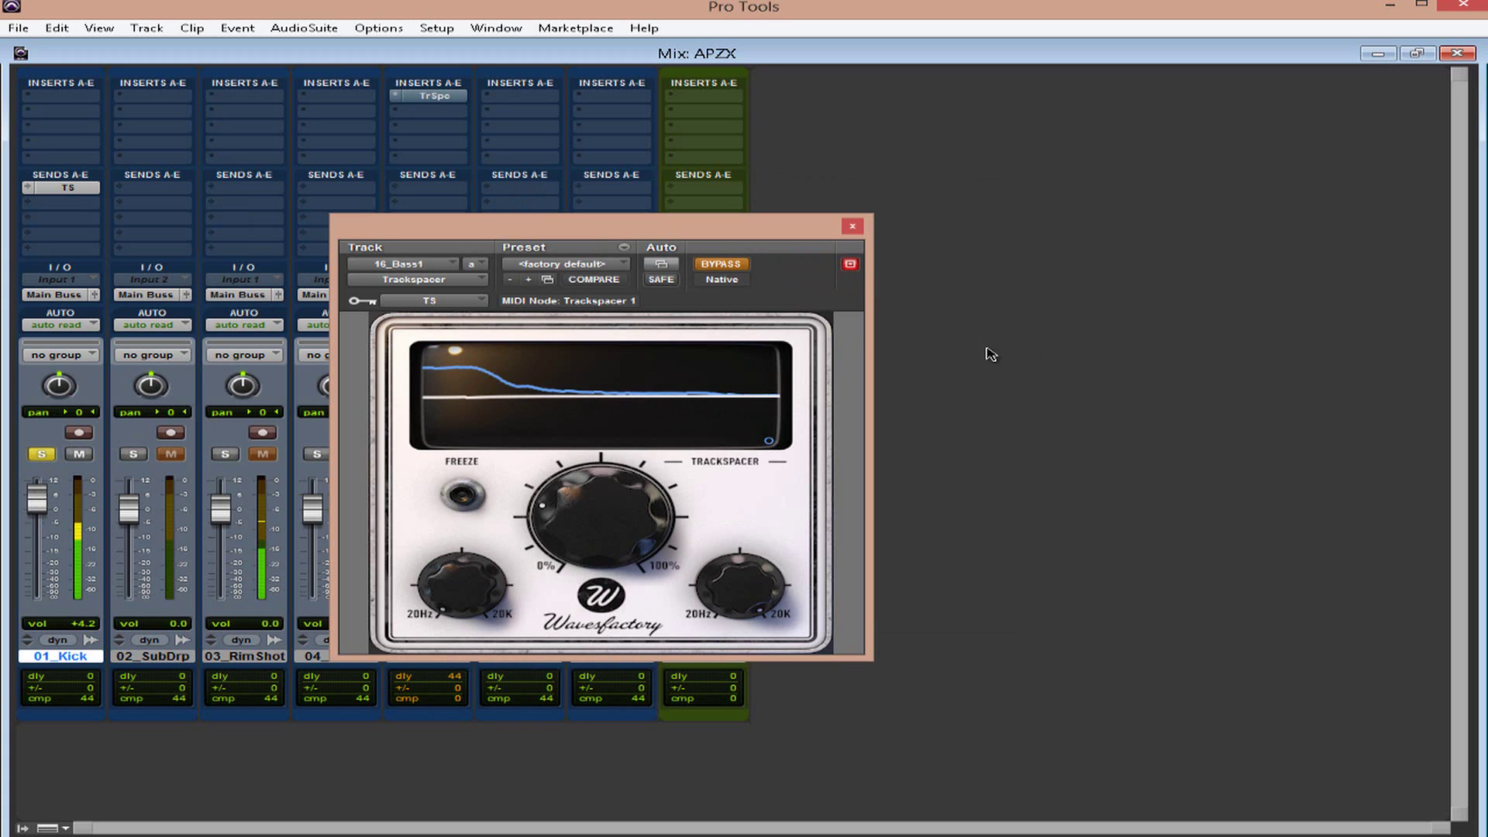
click(739, 266)
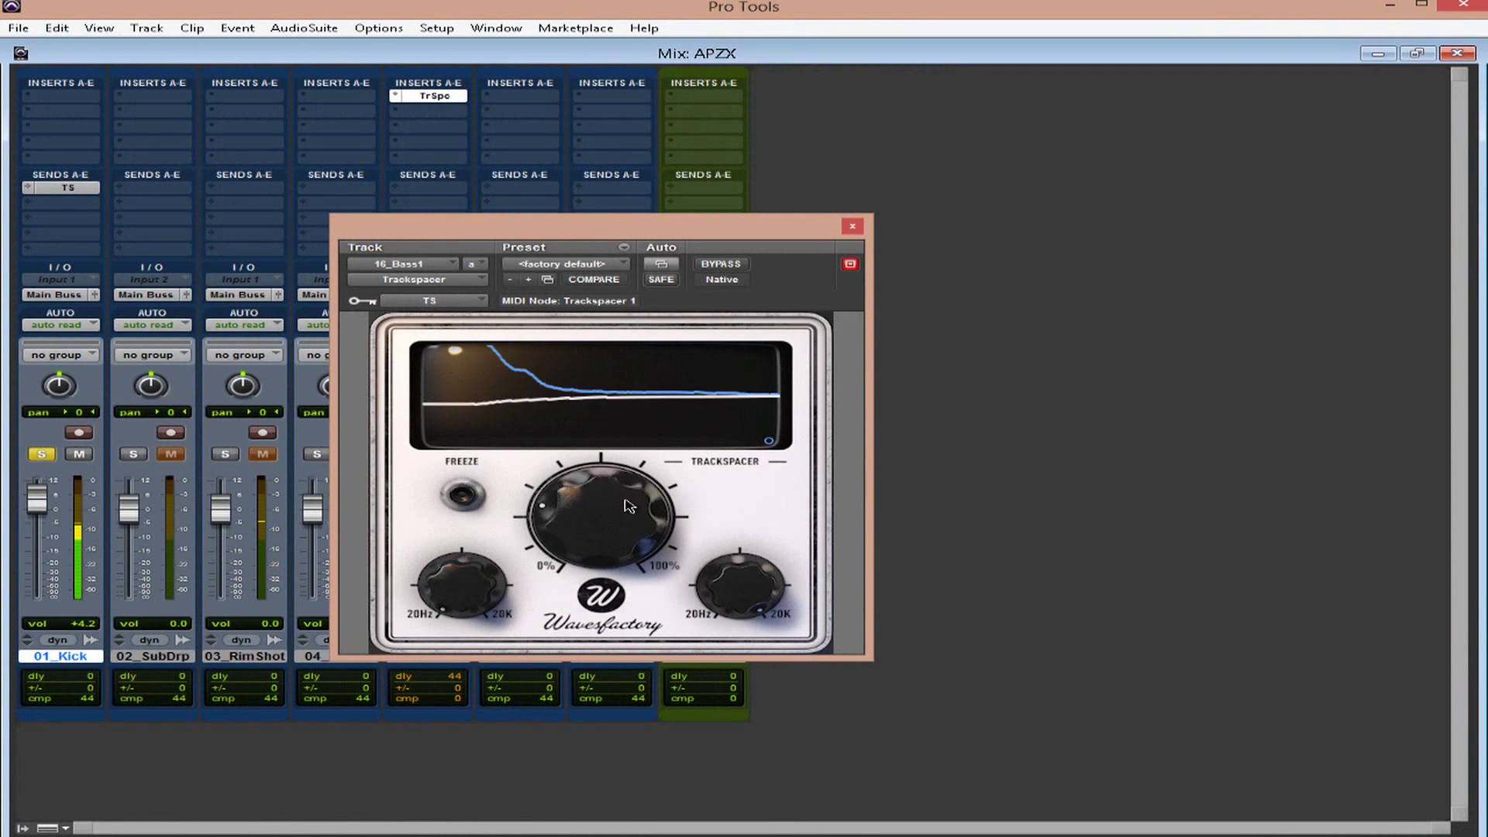
Raise the Trackspacer amount to about 60%, lower the upper frequency limit, and compare with bypass.
drag(630, 505, 648, 455)
drag(736, 578, 722, 642)
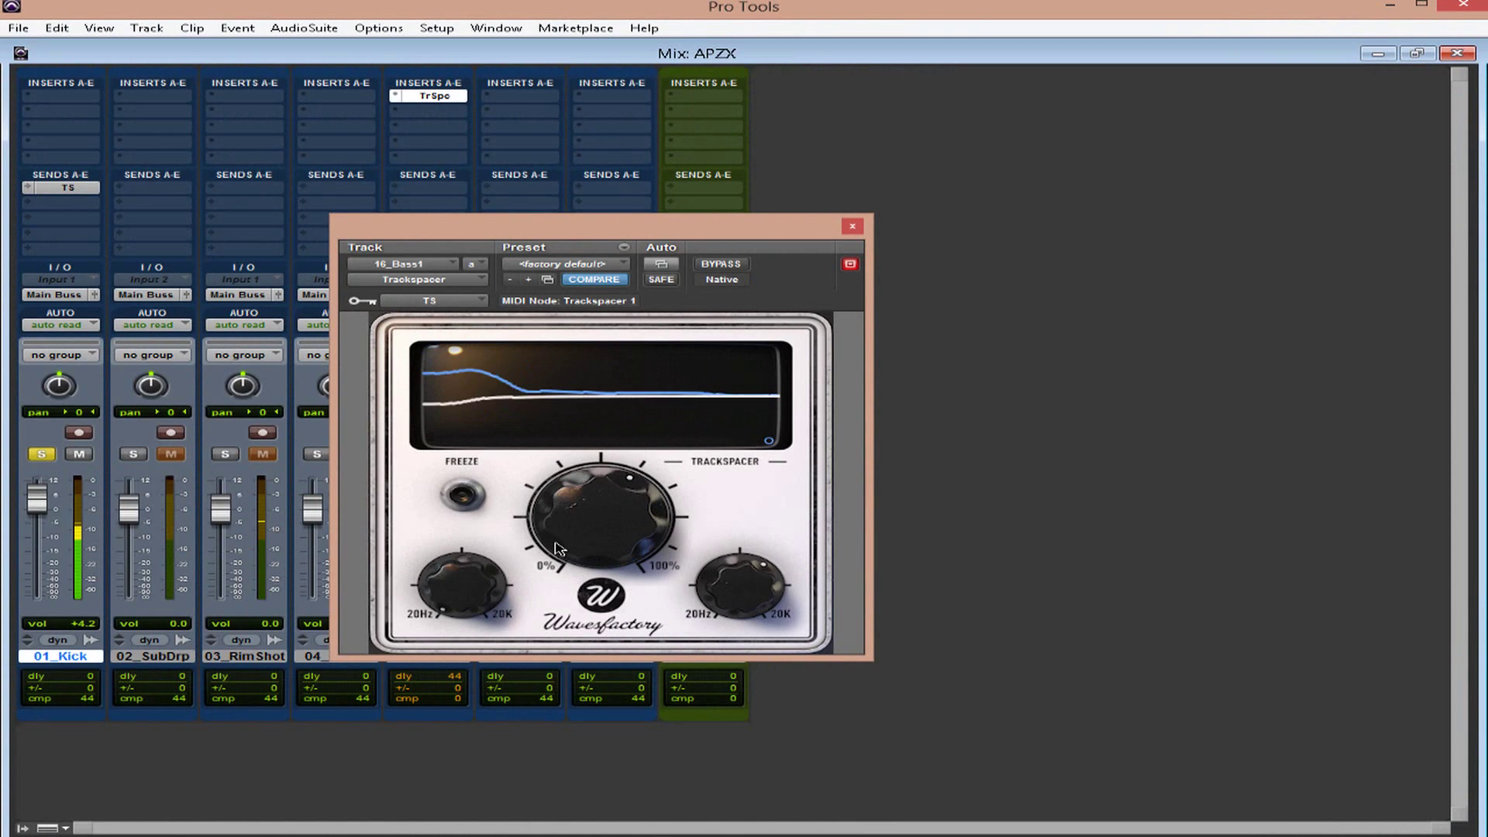
drag(560, 548, 564, 542)
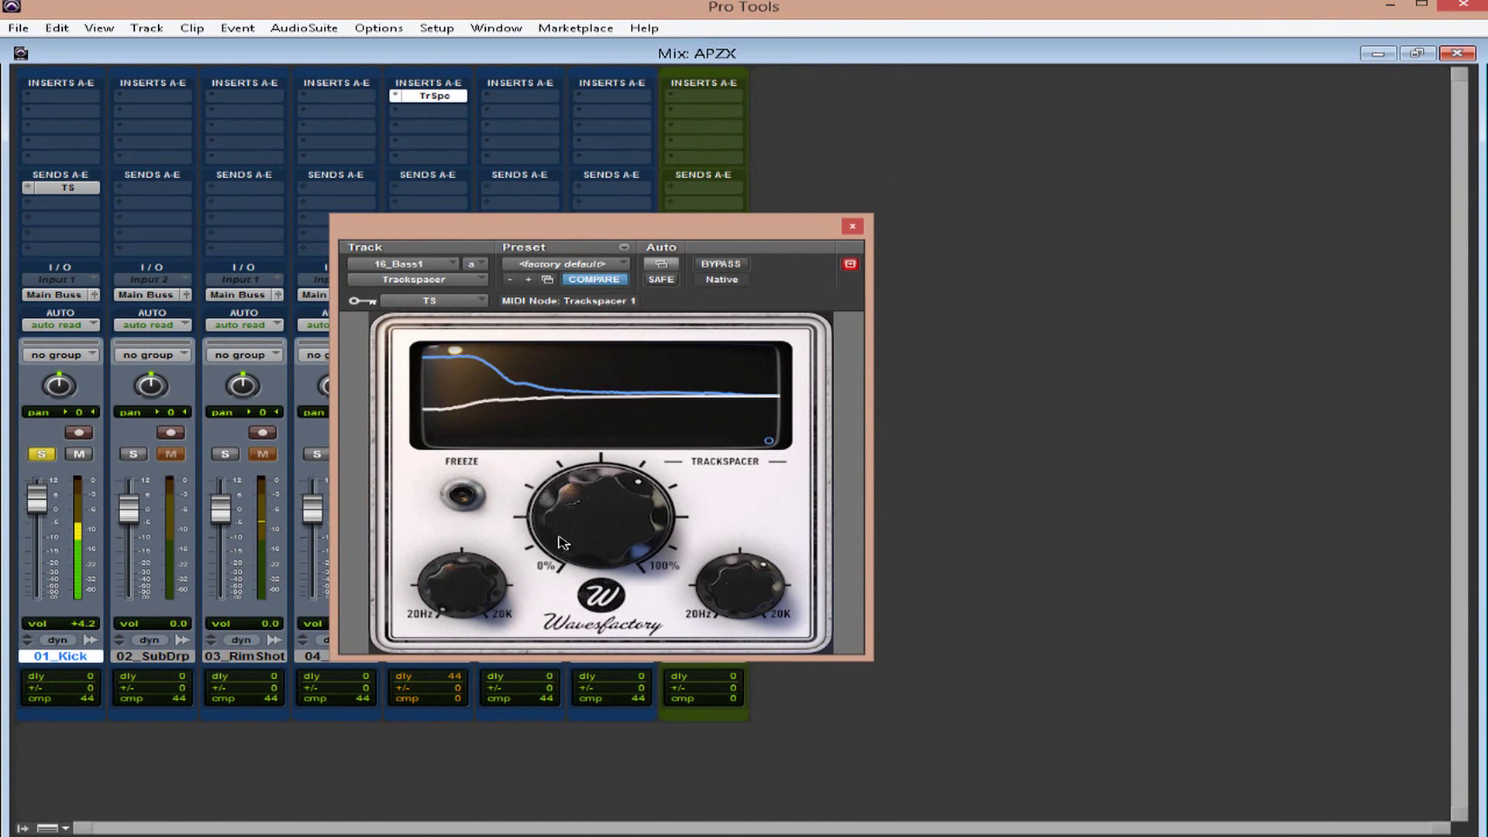
click(720, 264)
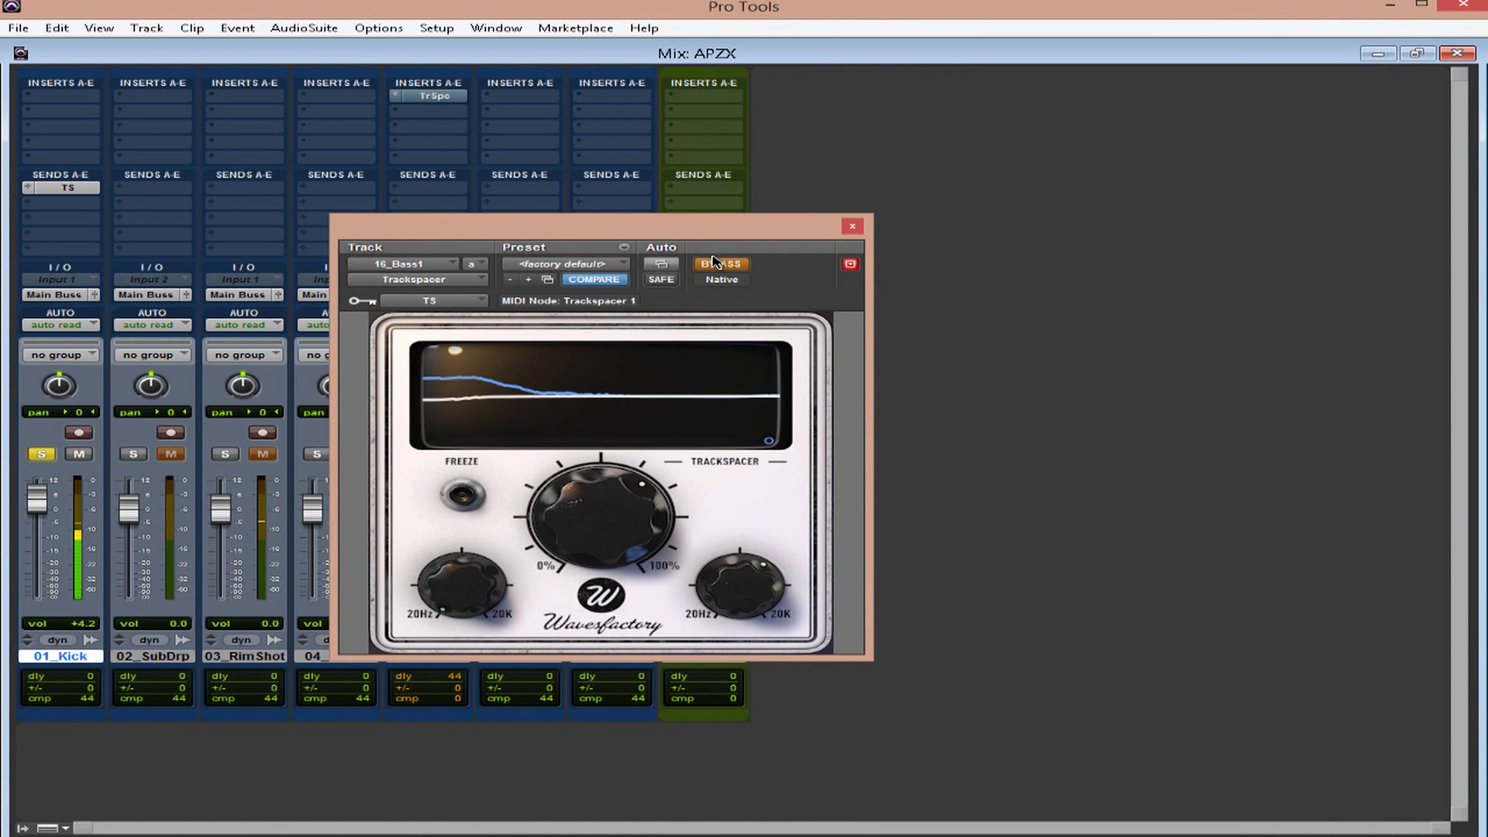
click(720, 264)
Adjust the lower frequency limit, compare with bypass, and sweep the amount to 100% and back.
drag(481, 581, 469, 465)
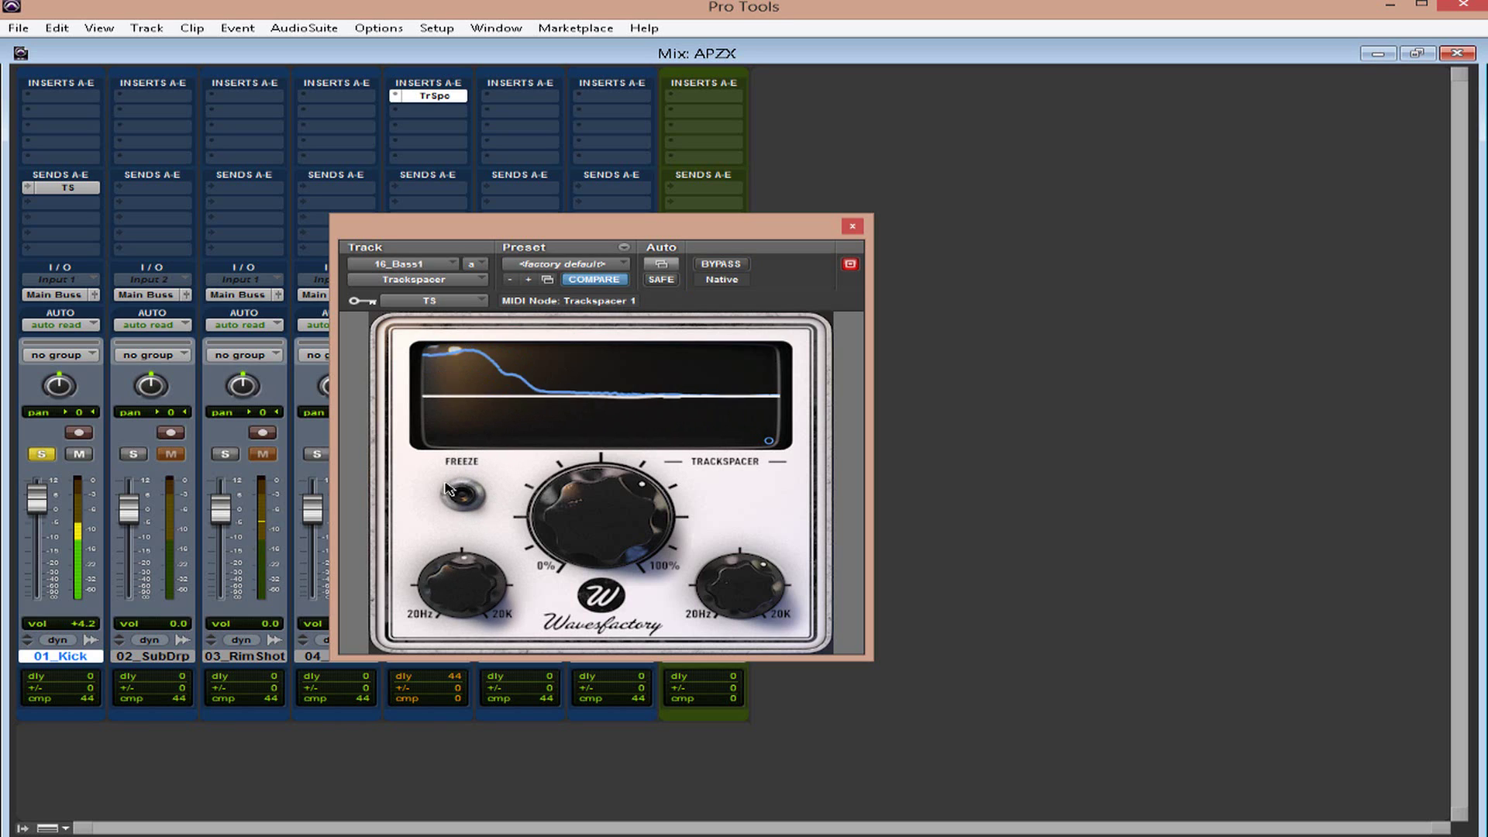
click(721, 264)
click(723, 264)
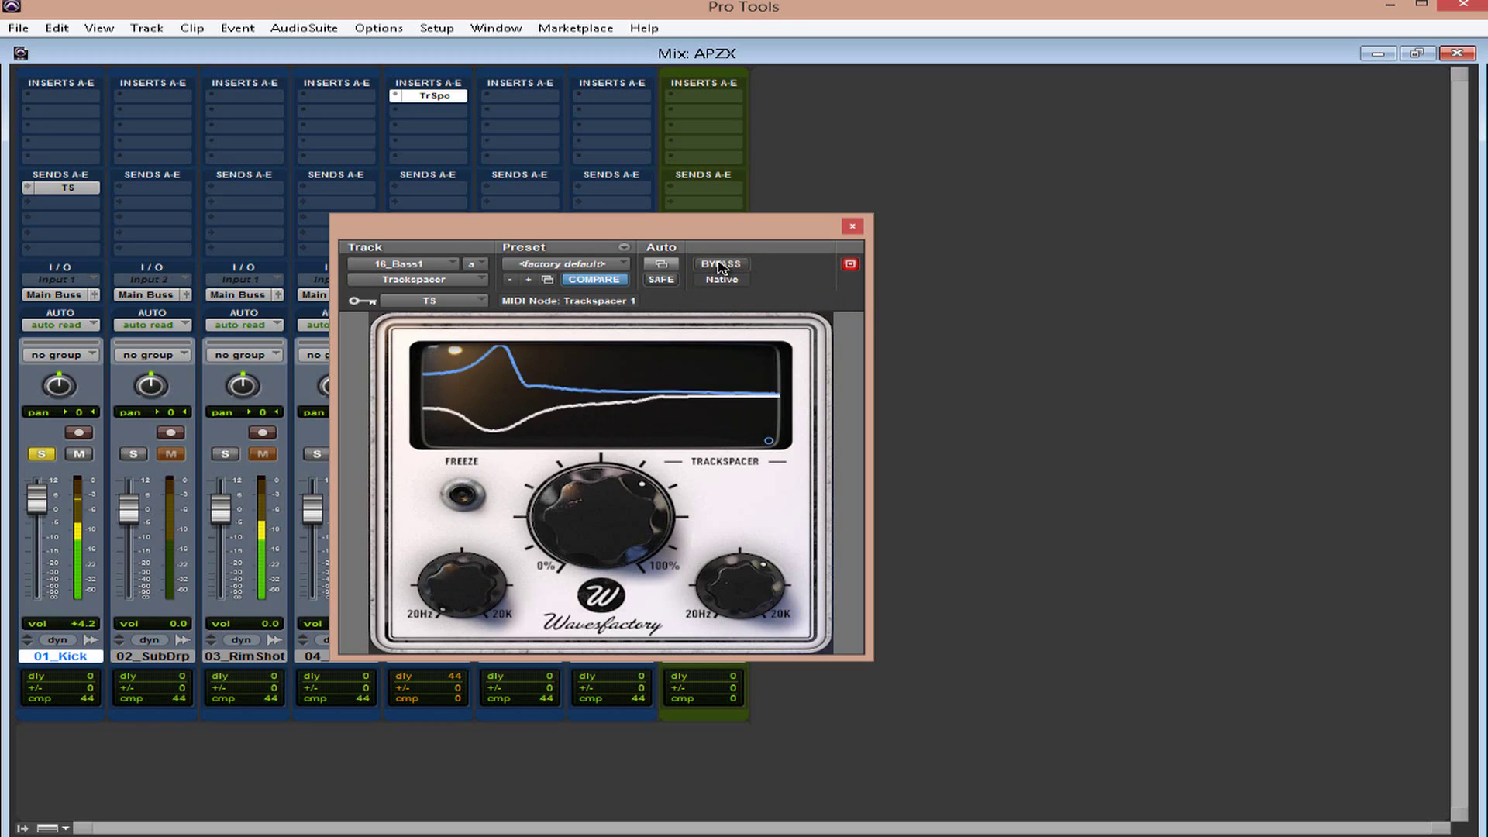
click(722, 264)
click(723, 264)
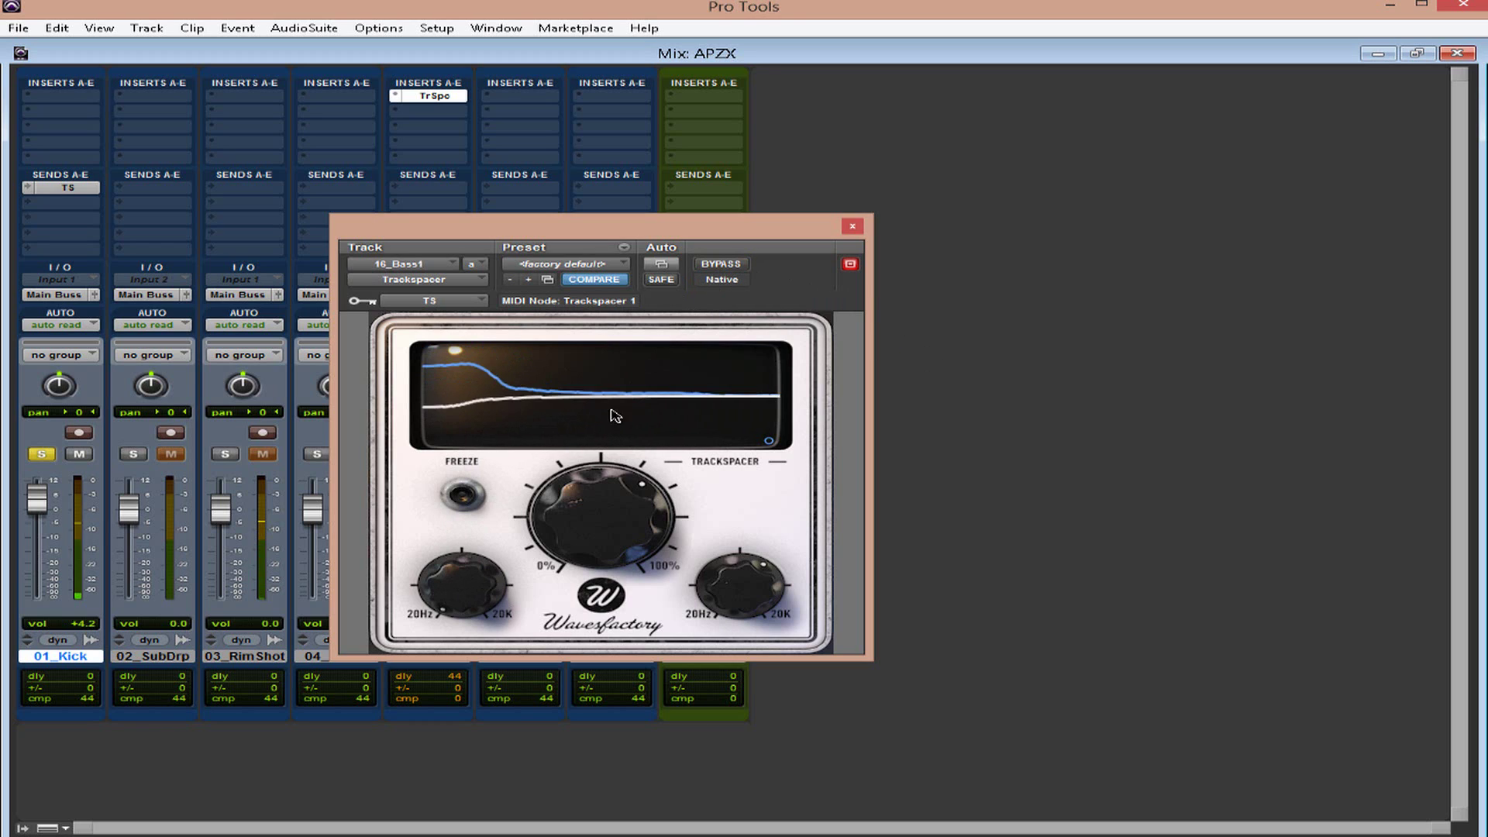
drag(545, 529, 563, 474)
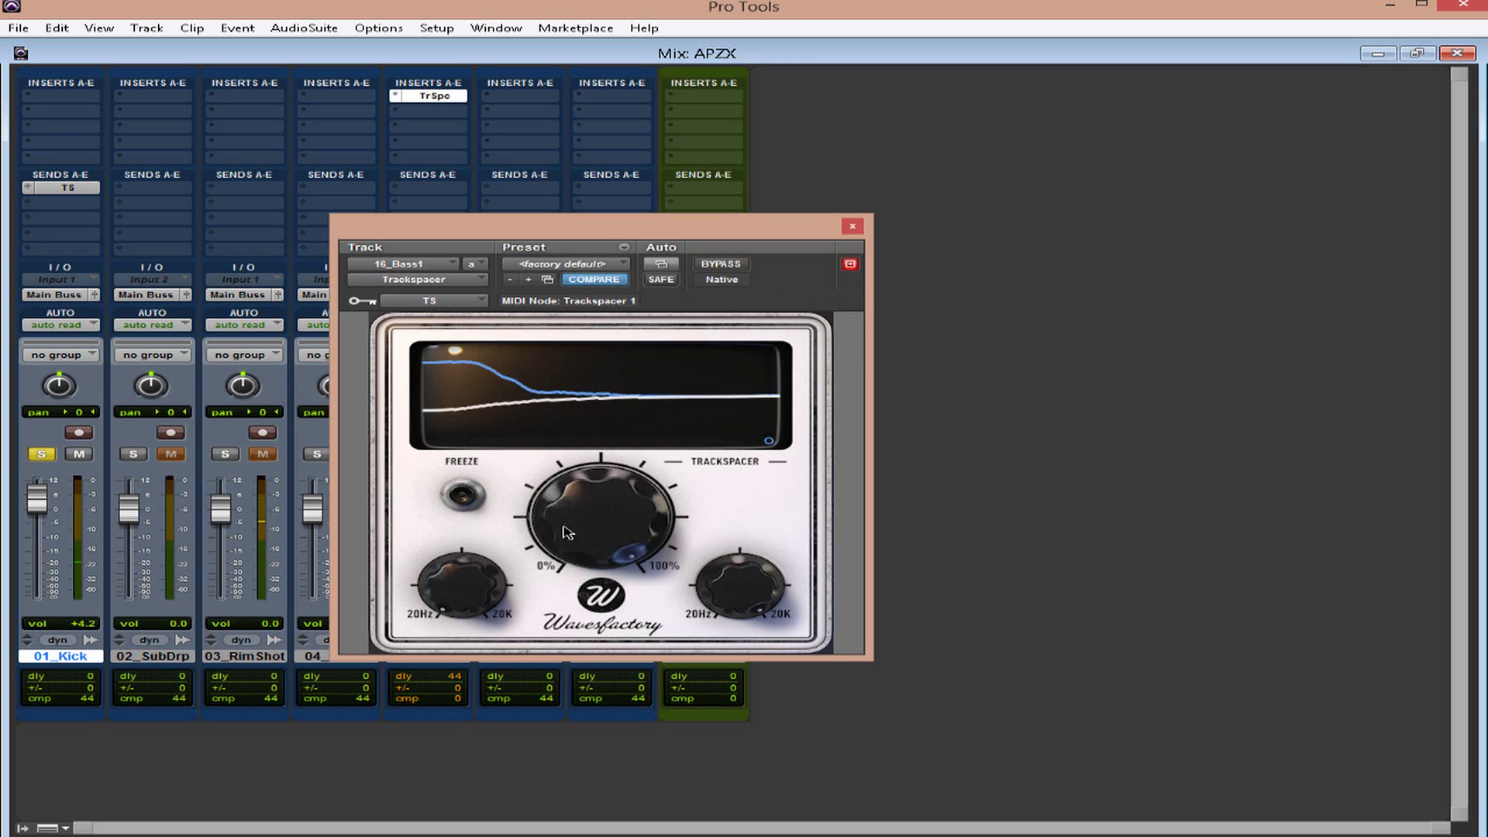
drag(571, 533, 587, 568)
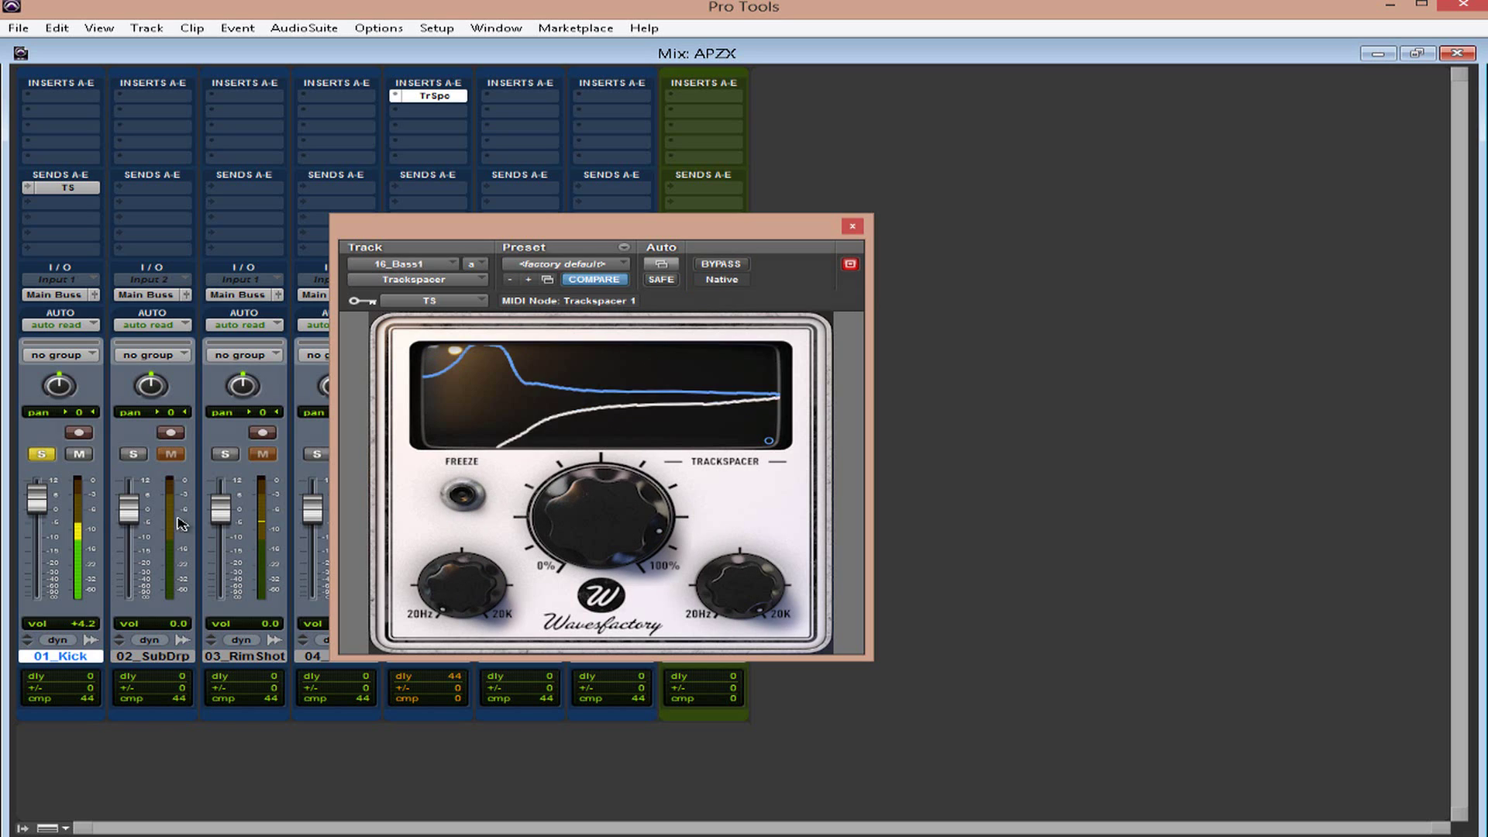
Toggle the kick's solo off and on, then open Trackspacer's Advanced Panel.
click(41, 453)
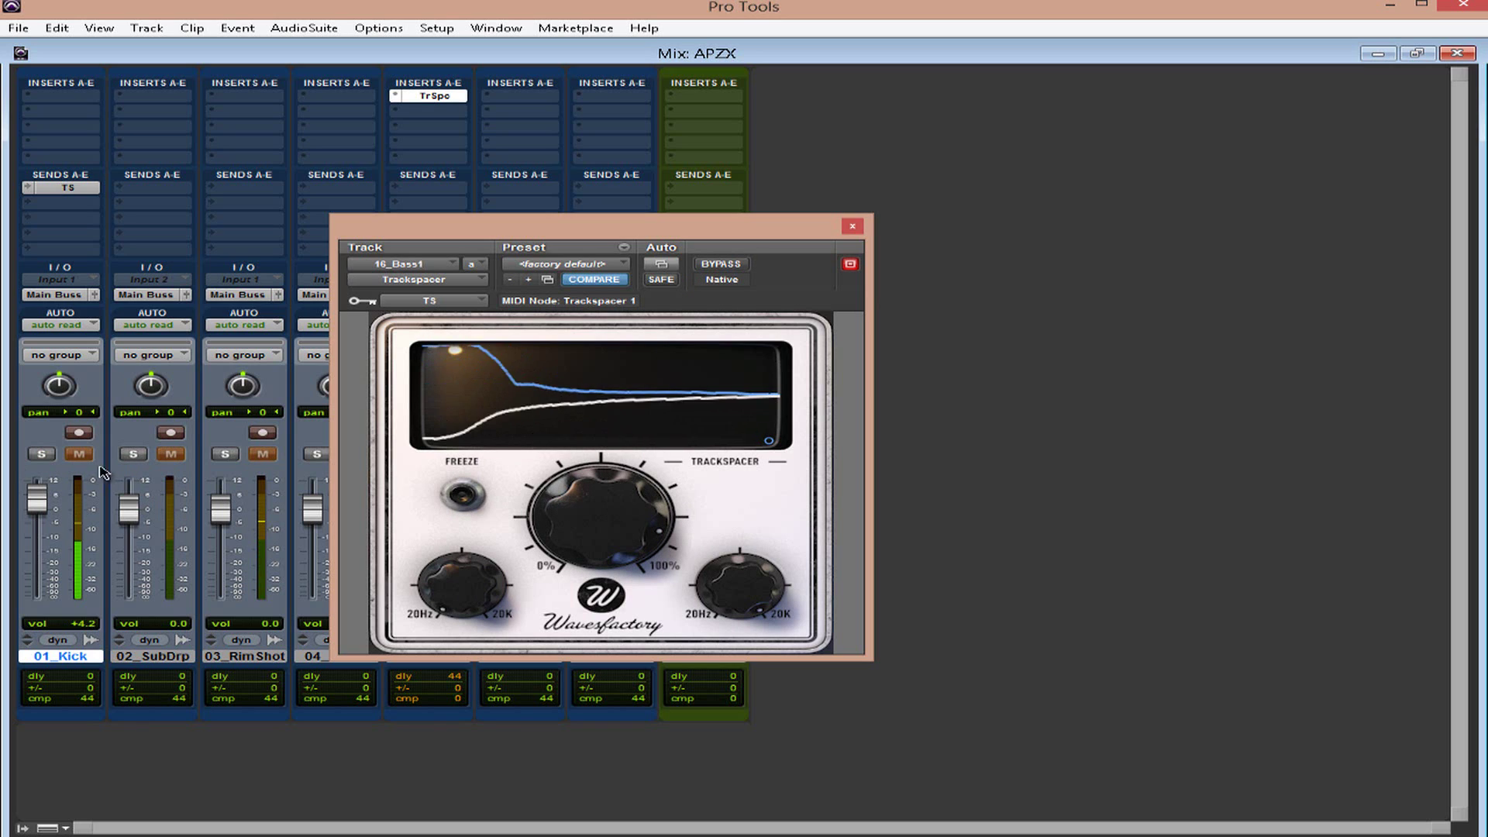
click(41, 453)
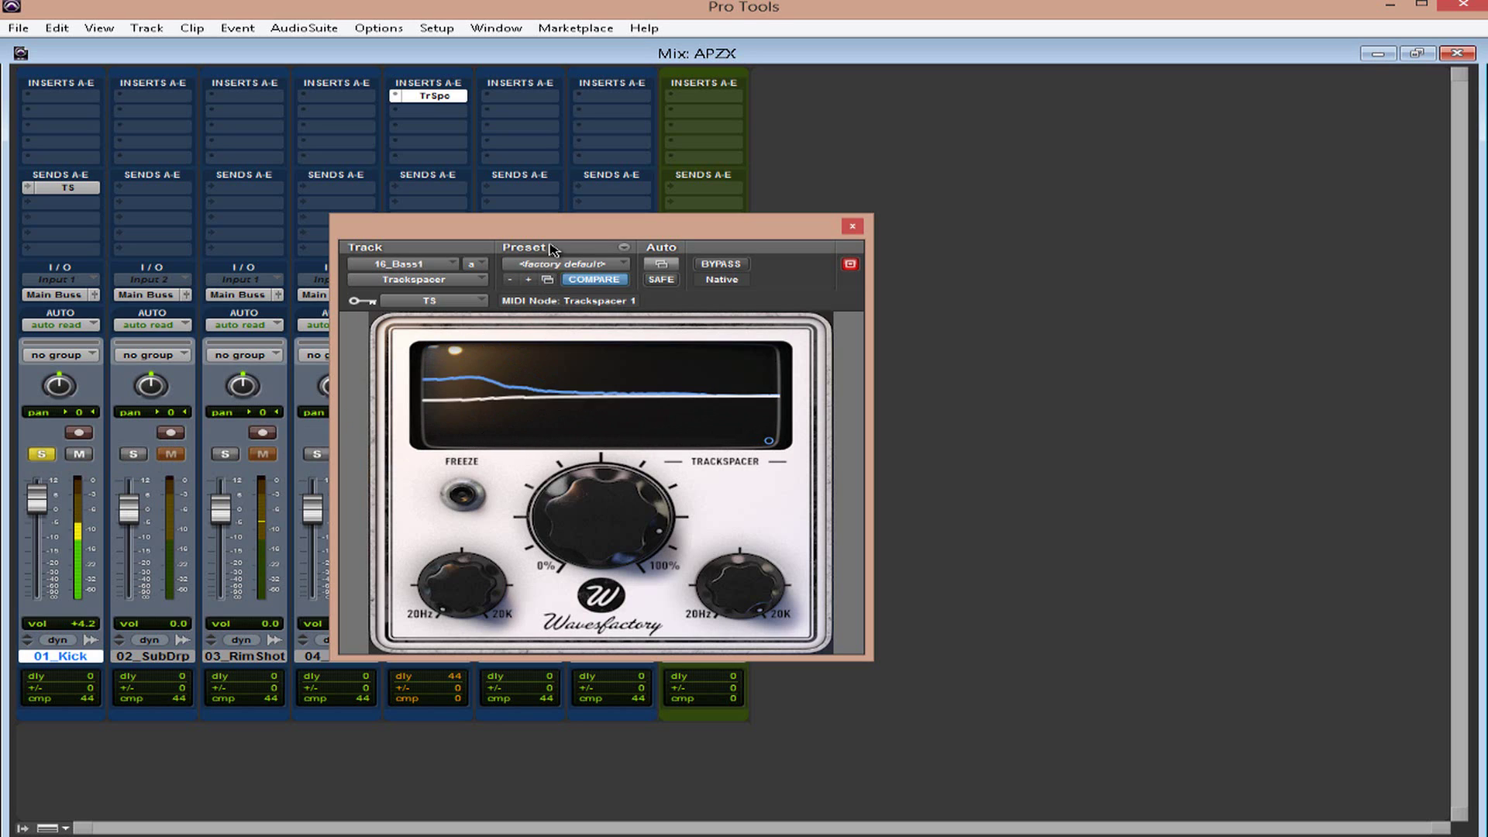
click(769, 440)
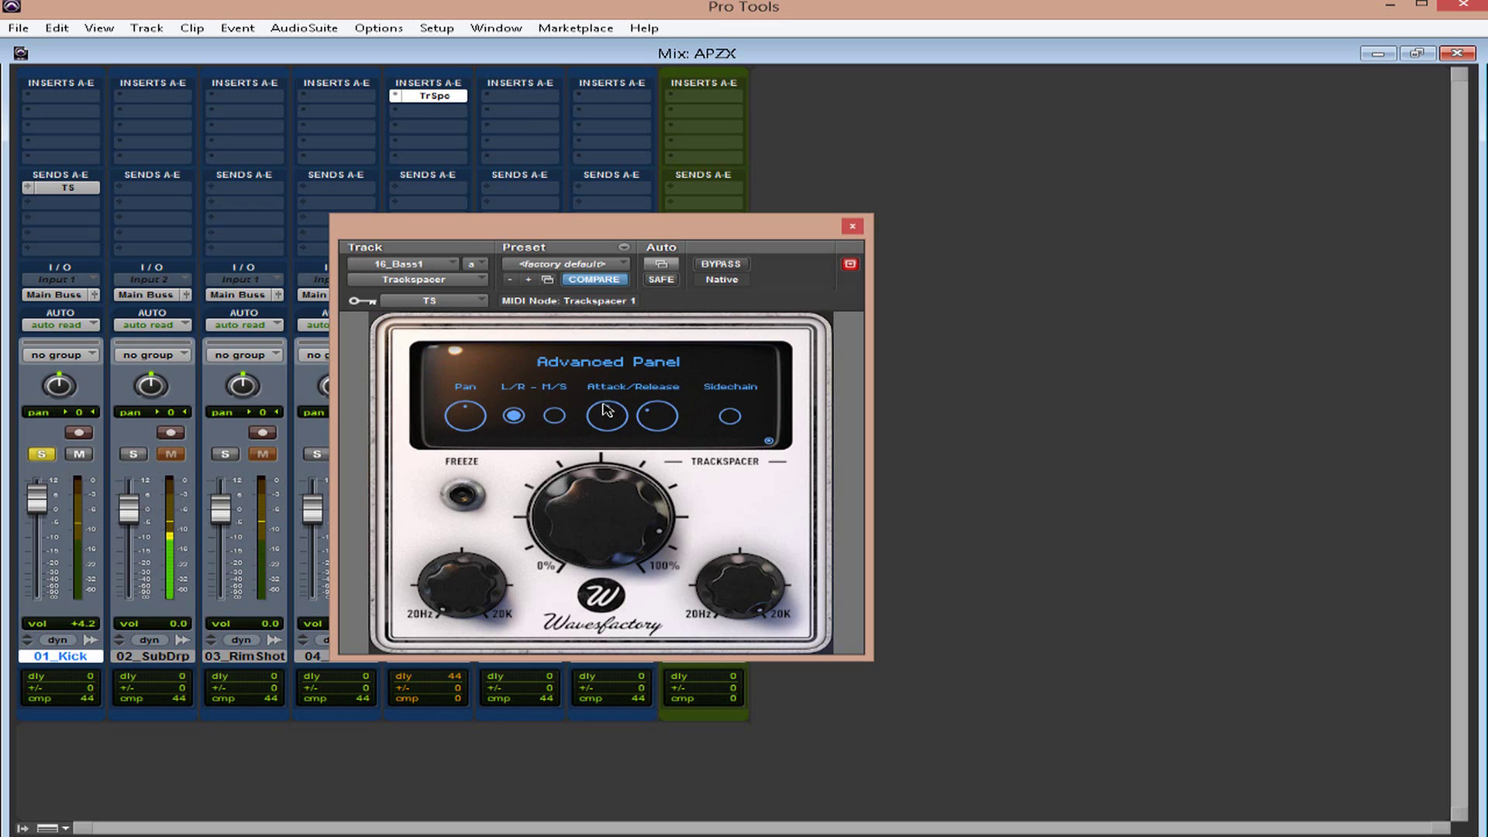
mouse_move(603, 419)
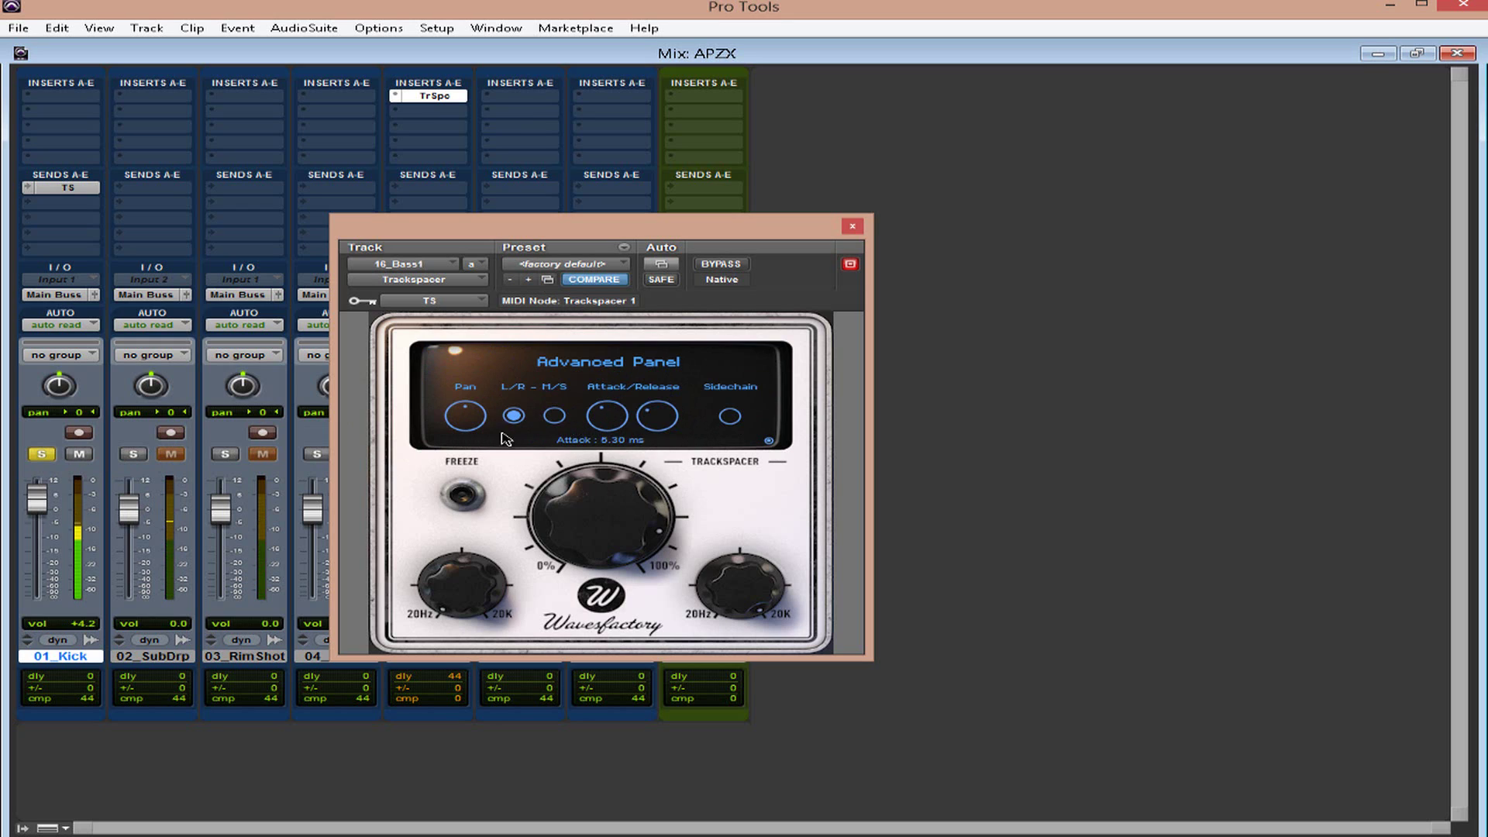
click(555, 417)
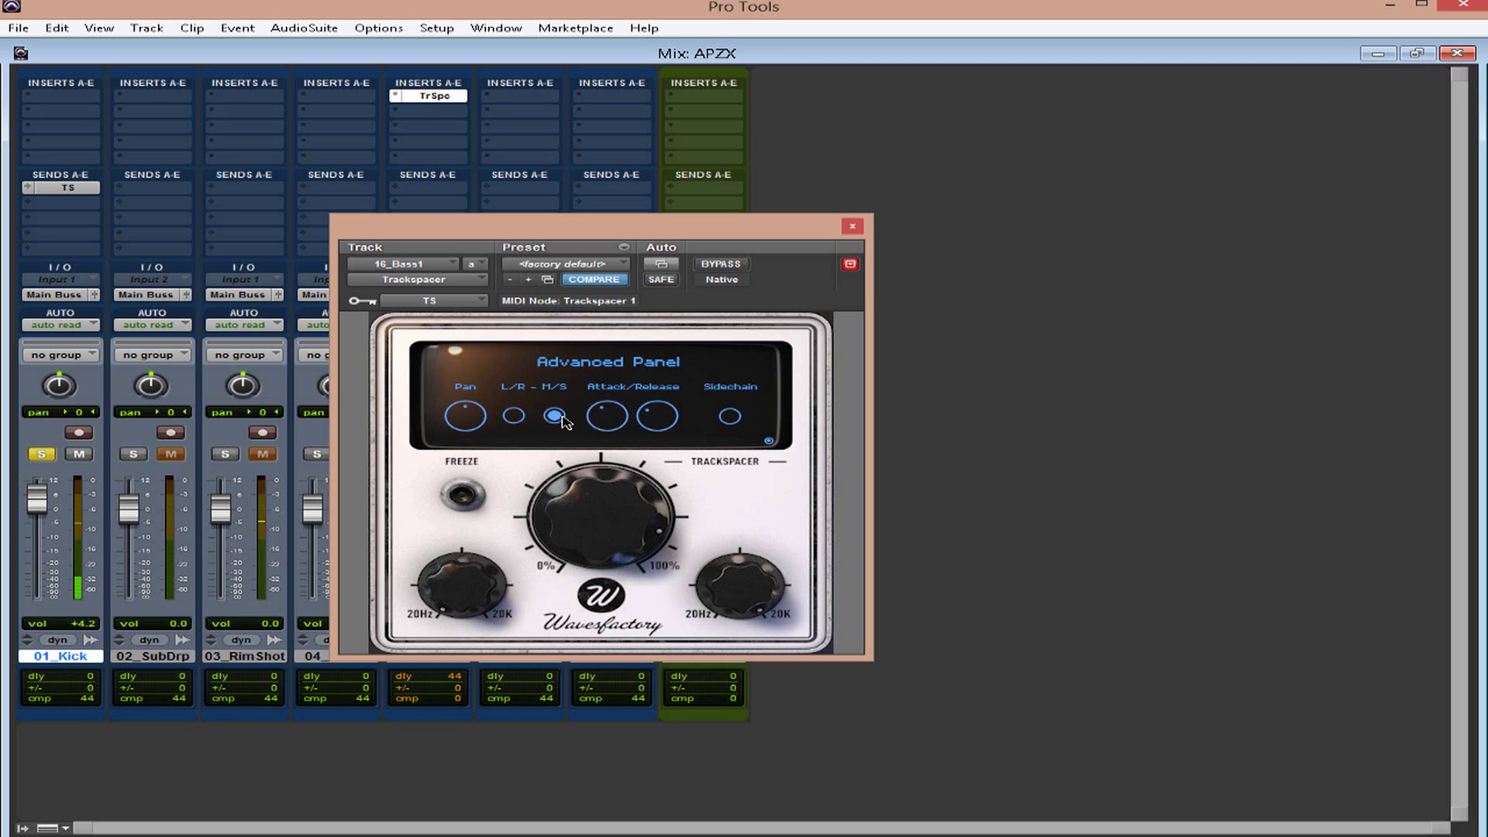
click(720, 265)
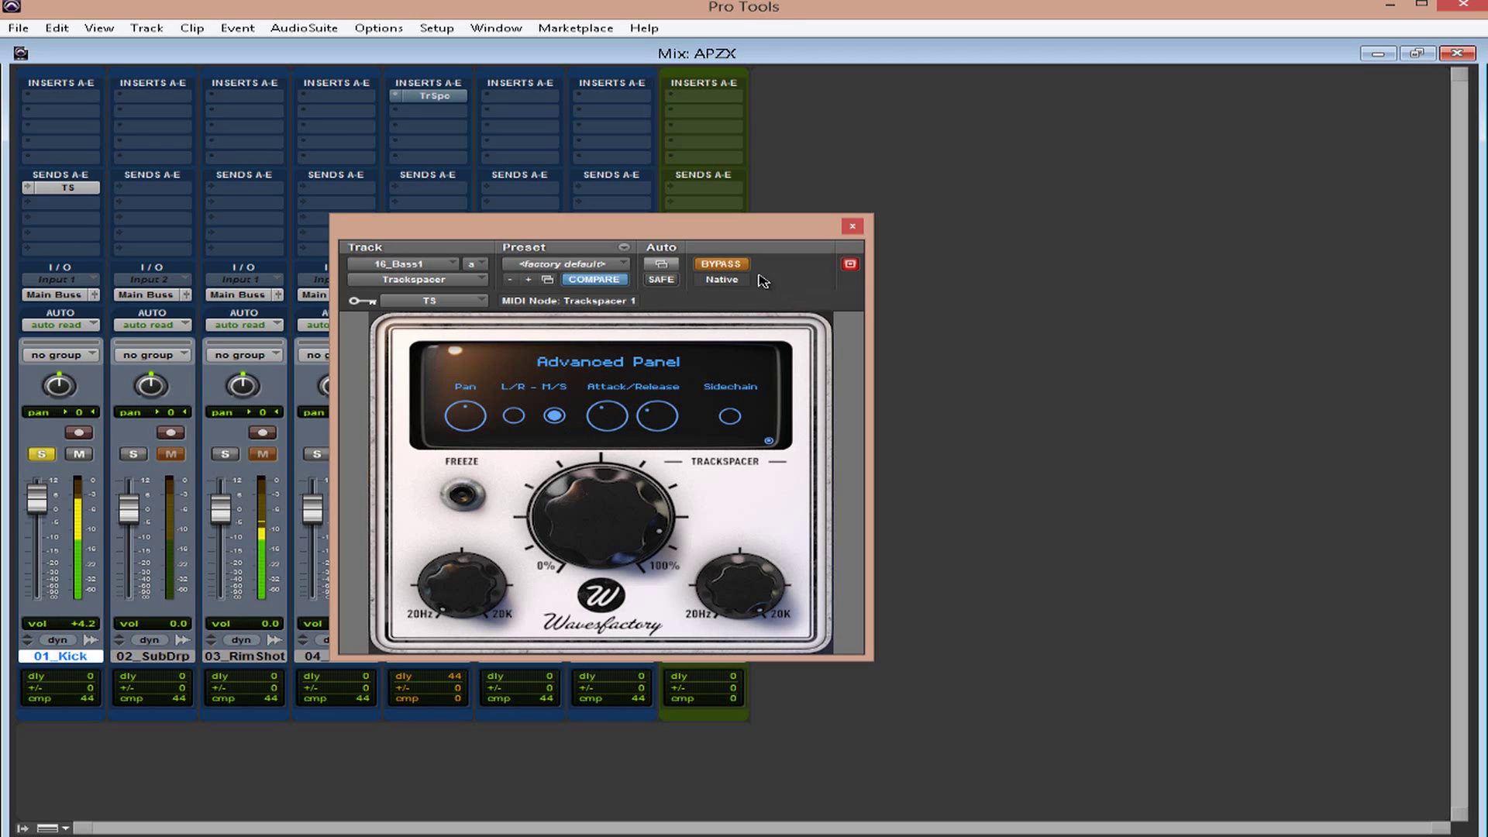
click(742, 267)
click(513, 415)
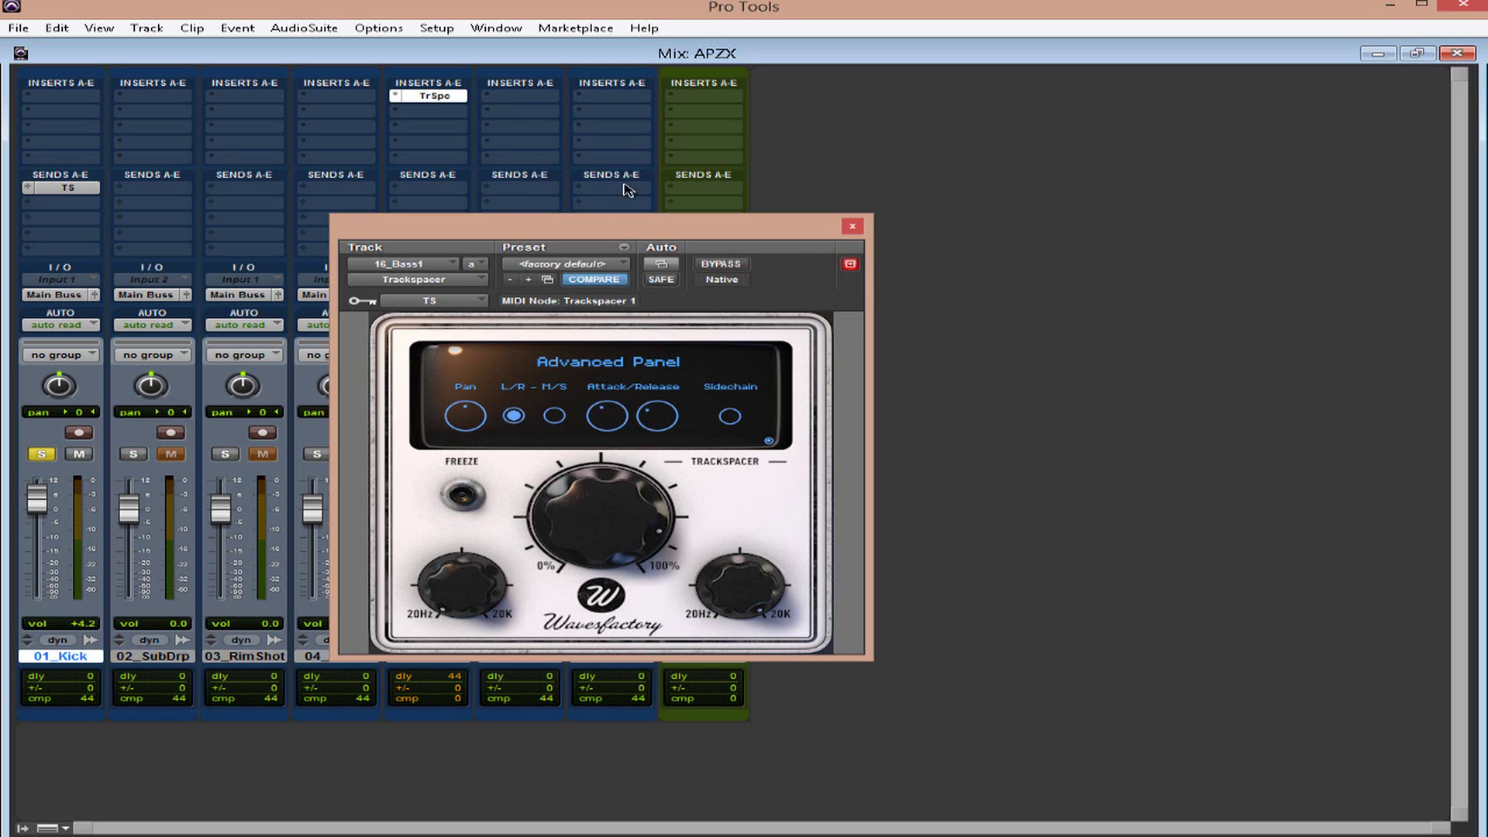
Set the Trackspacer amount to 22%, raise the upper frequency limit toward 20K, and compare with bypass.
drag(616, 482, 601, 563)
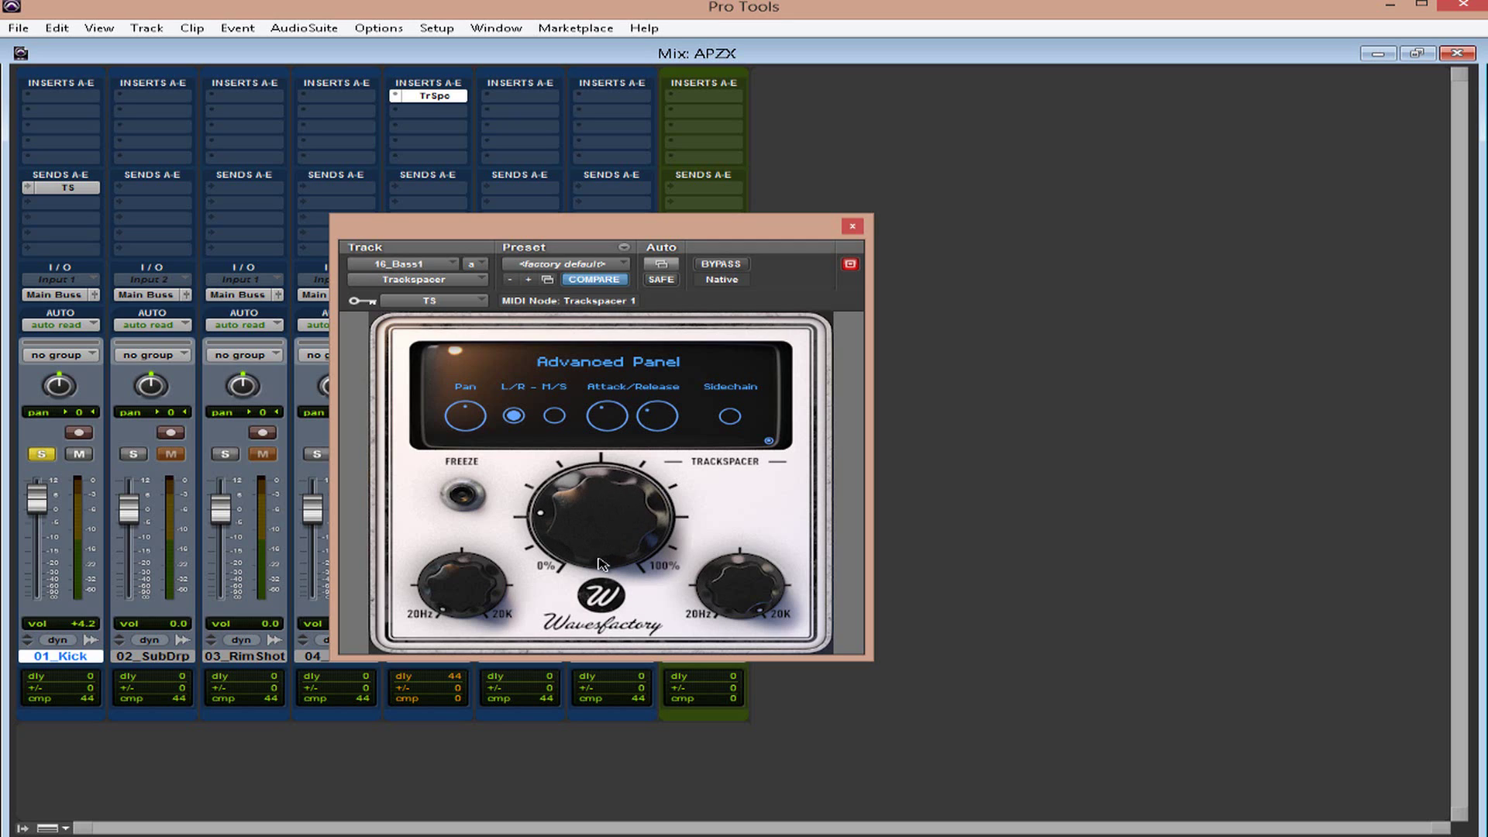
drag(742, 613, 764, 625)
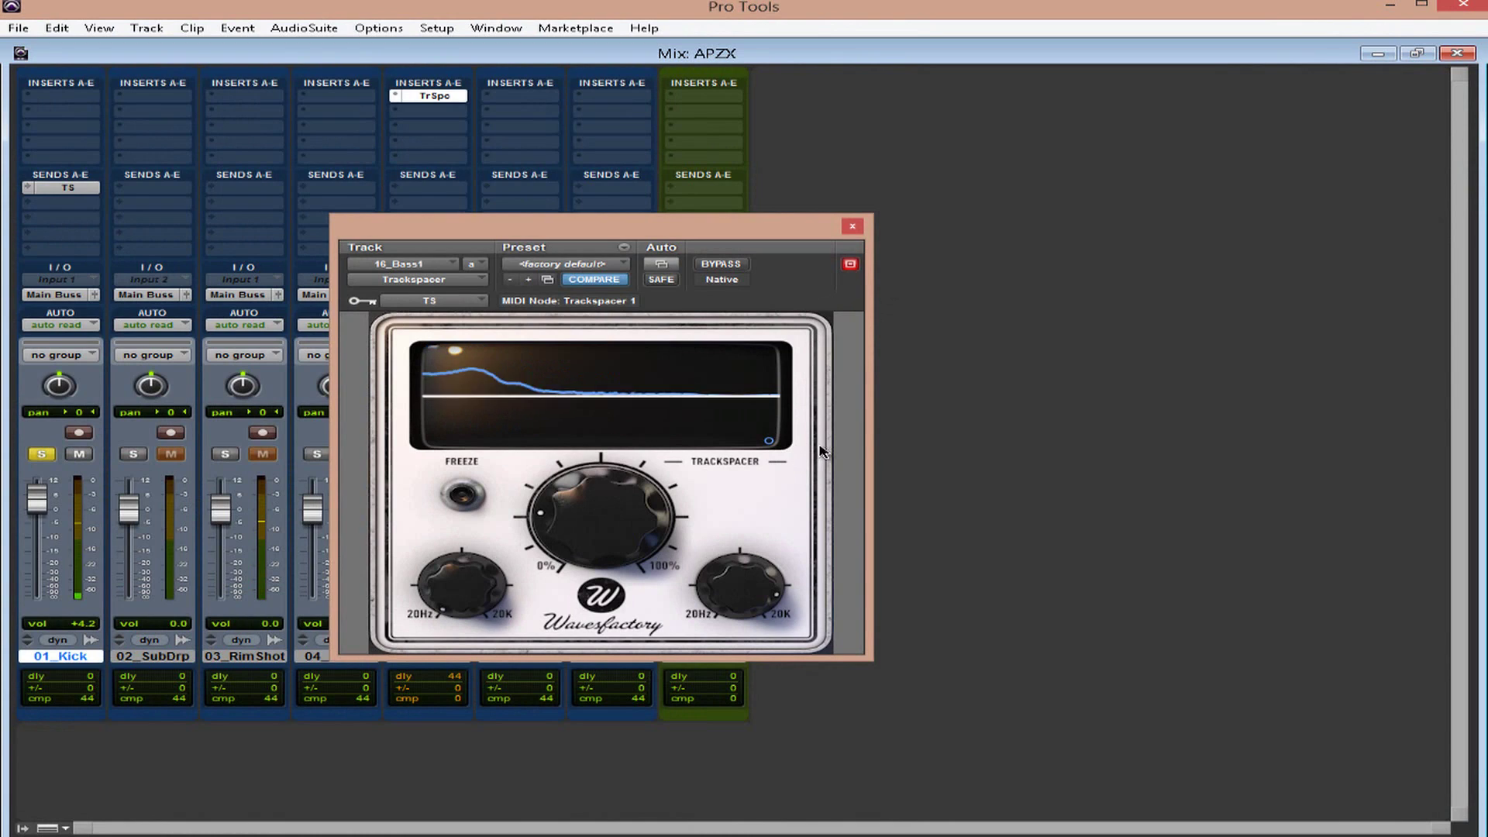
click(722, 264)
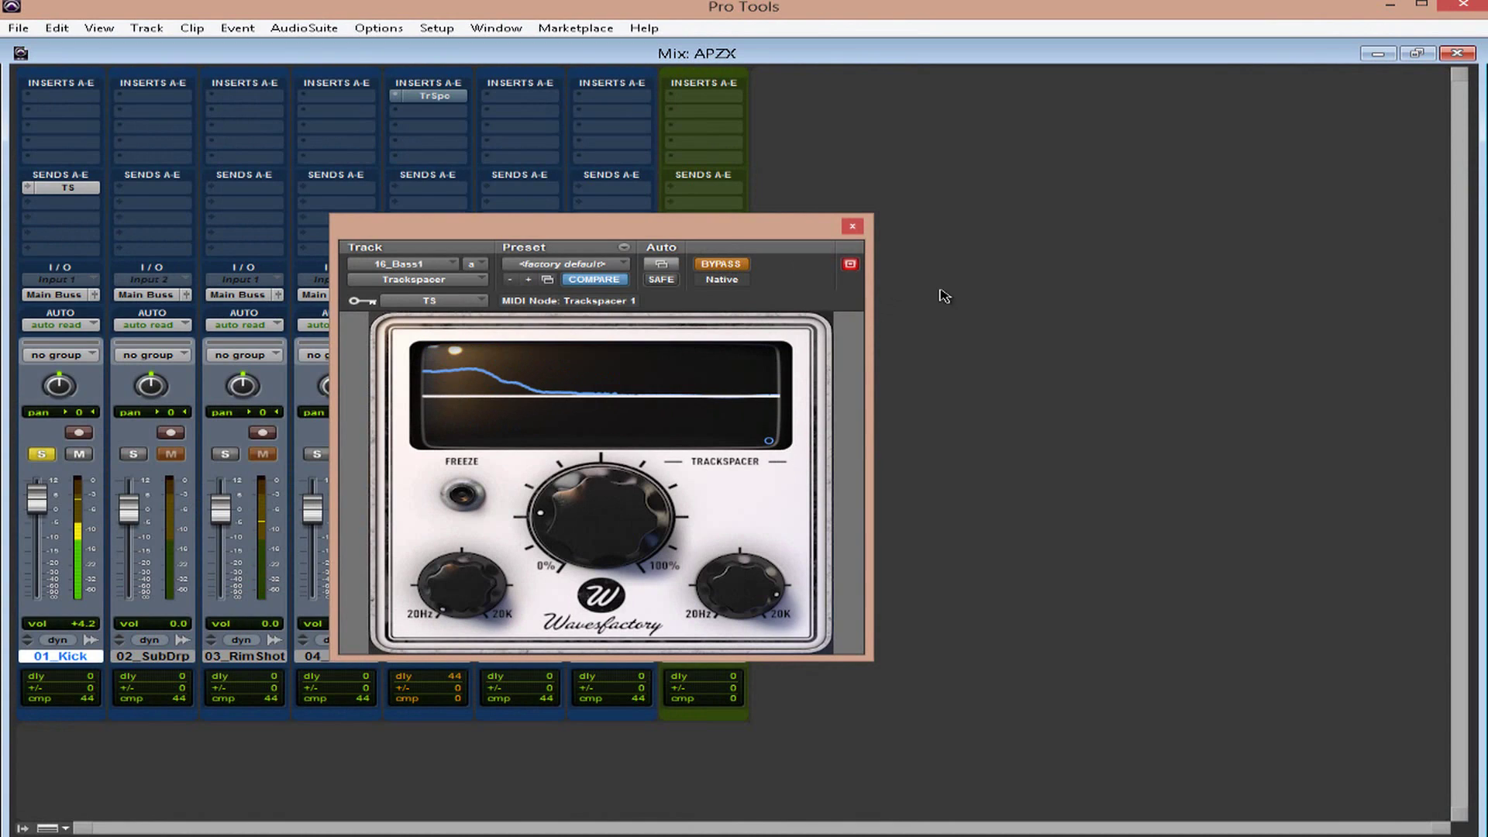
click(738, 265)
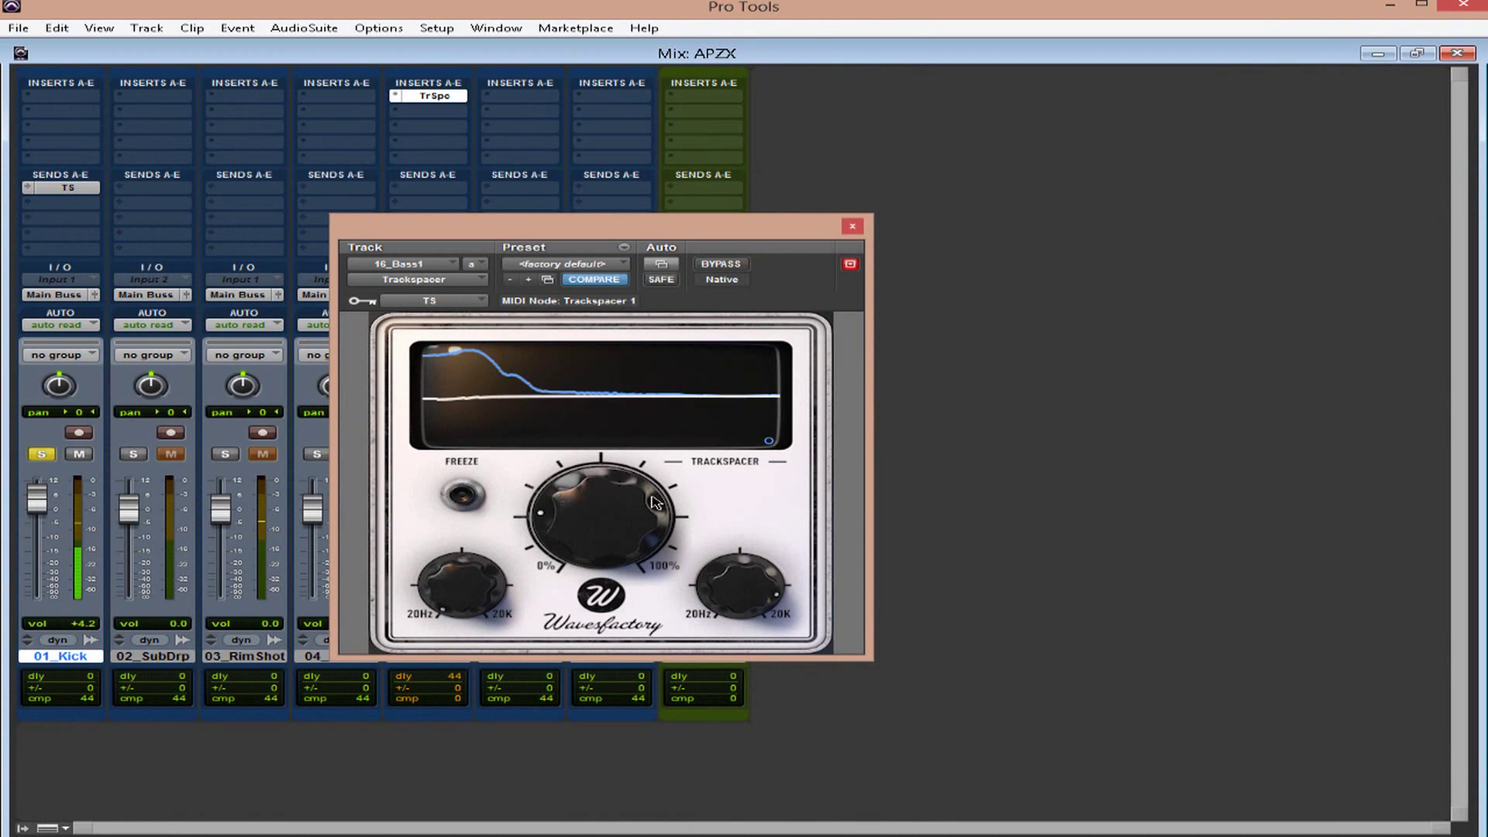
Lower the upper frequency limit toward the midrange and bring up the Fast Track C600 control panel.
mouse_move(665, 499)
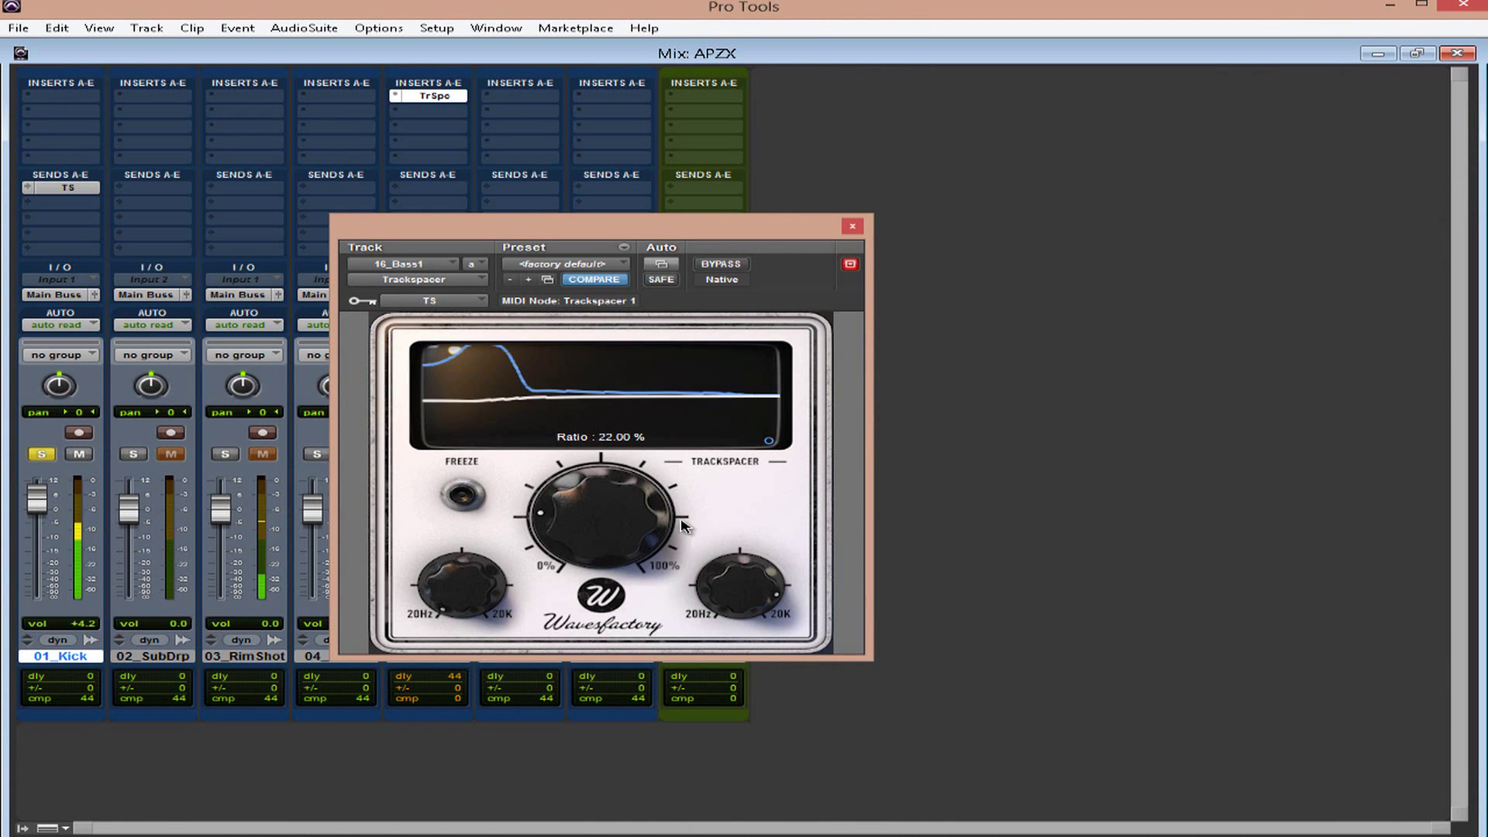
mouse_move(740, 585)
mouse_down()
mouse_move(732, 609)
mouse_move(725, 577)
mouse_move(740, 597)
mouse_up()
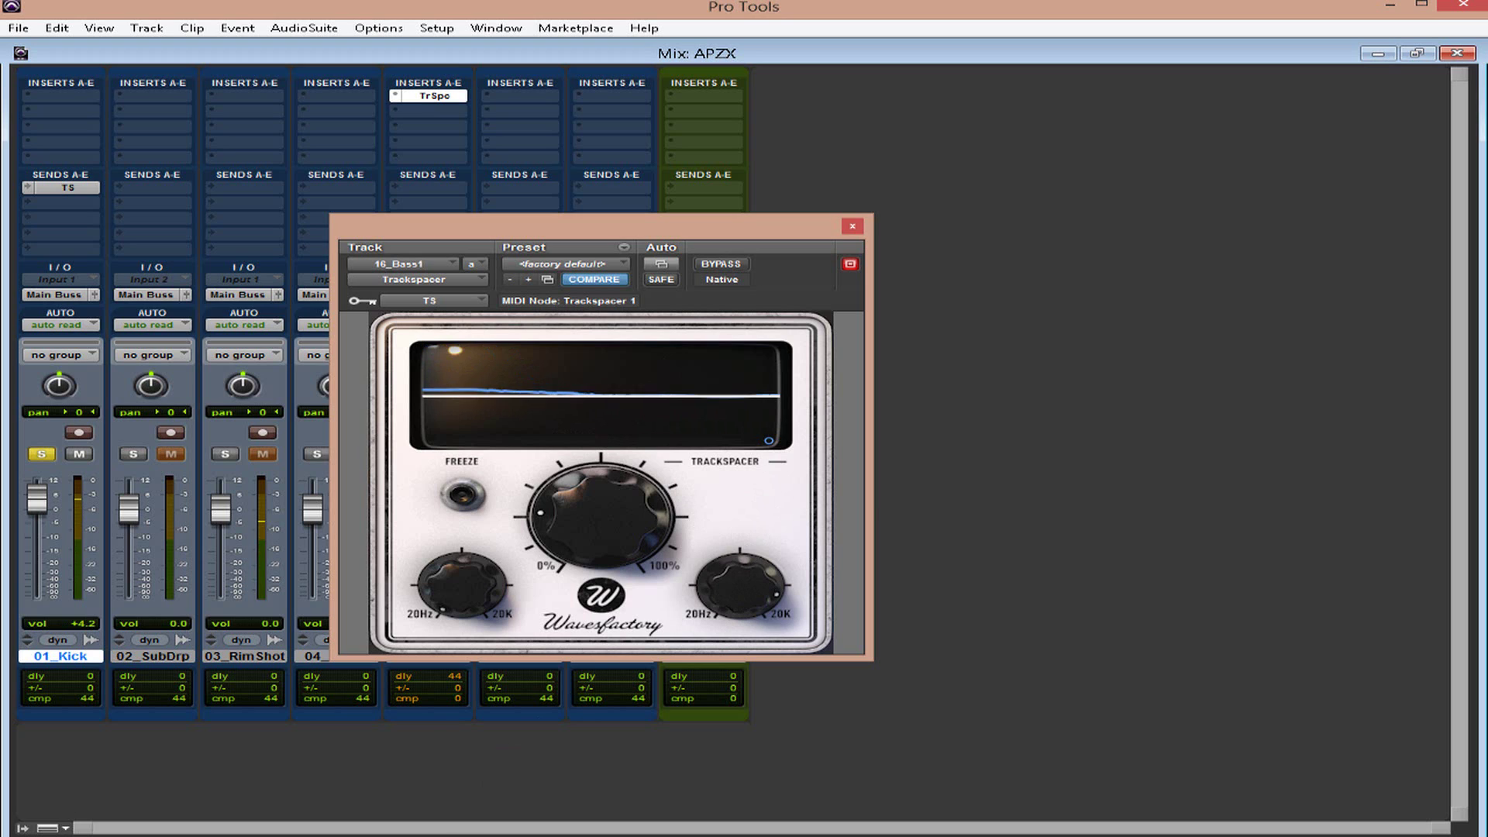
key(alt+Tab)
Unmute hardware inputs 1 and 2 in the Fast Track C600 panel, then close it.
click(389, 429)
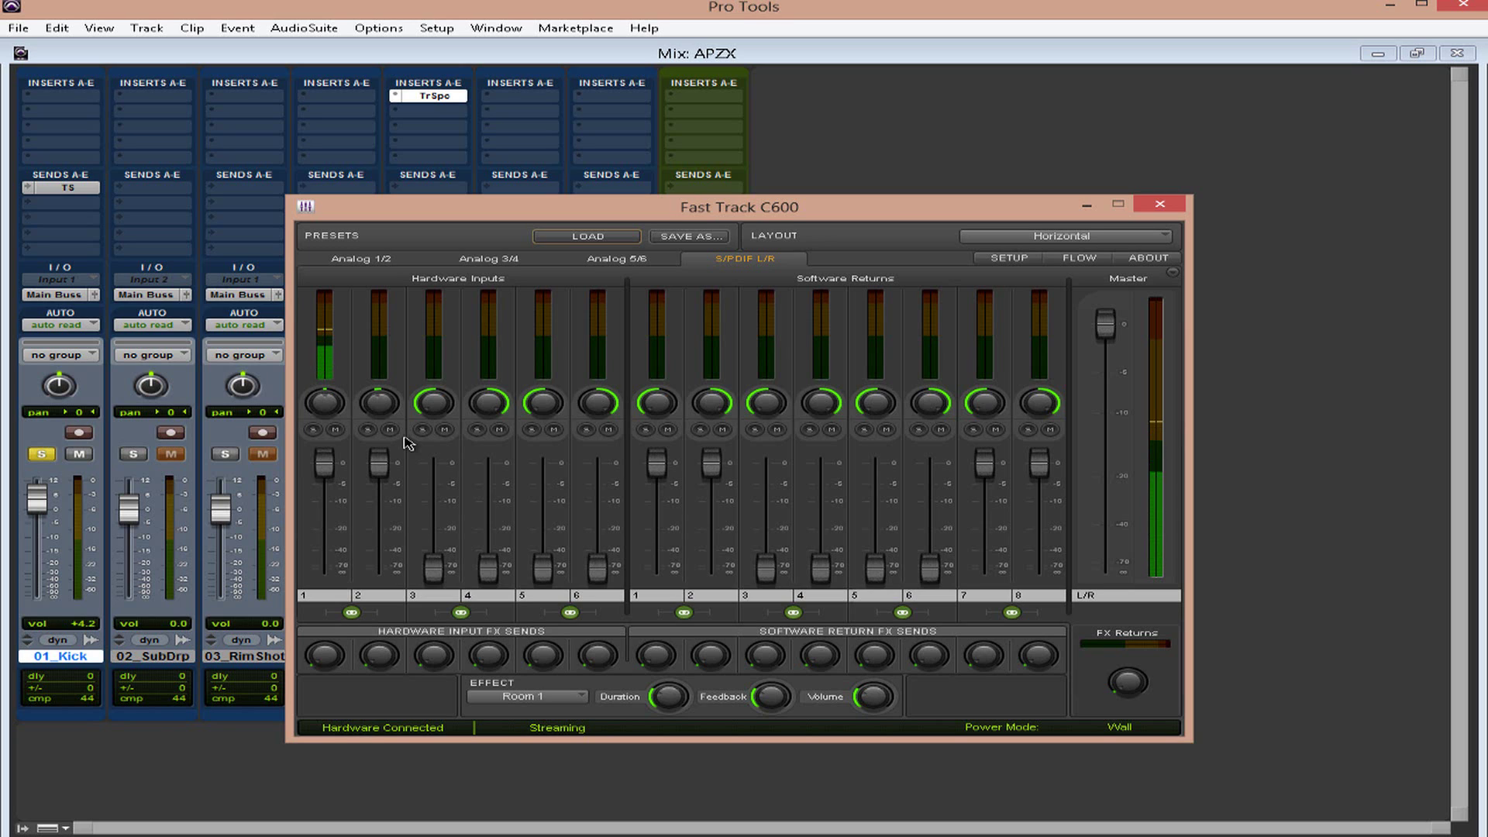
click(1089, 206)
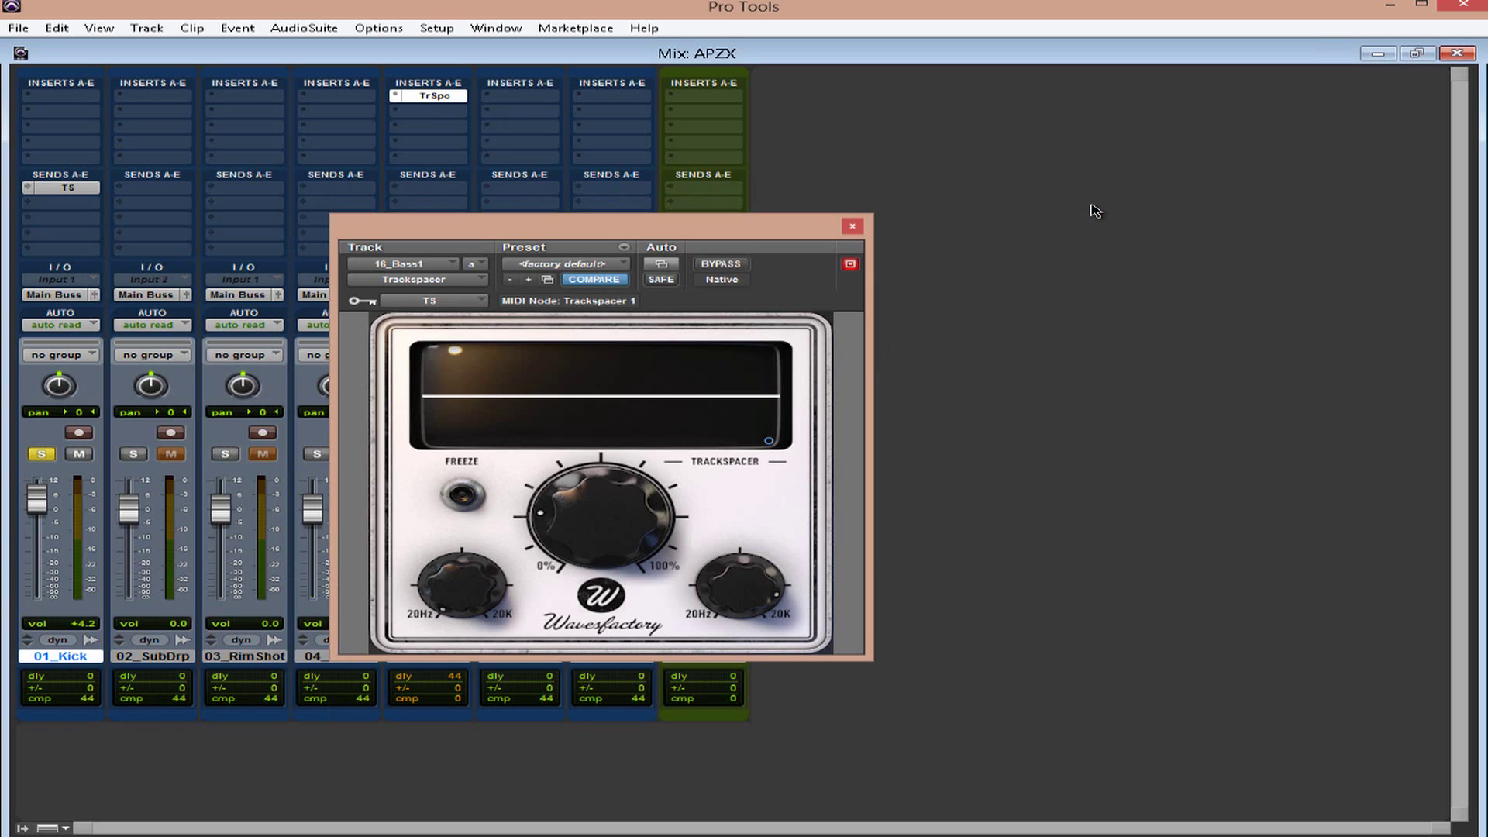
mouse_move(574, 556)
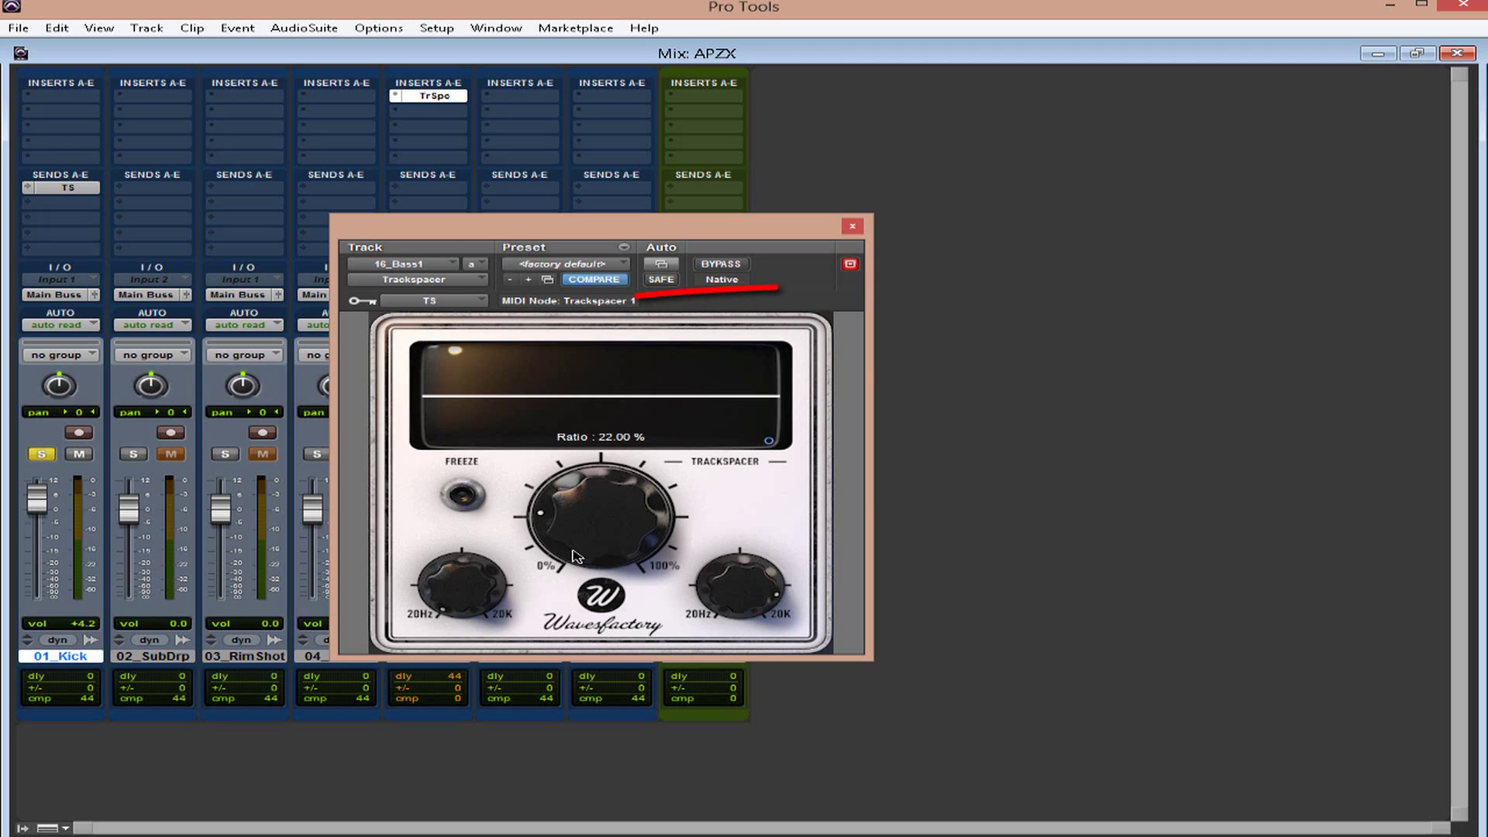